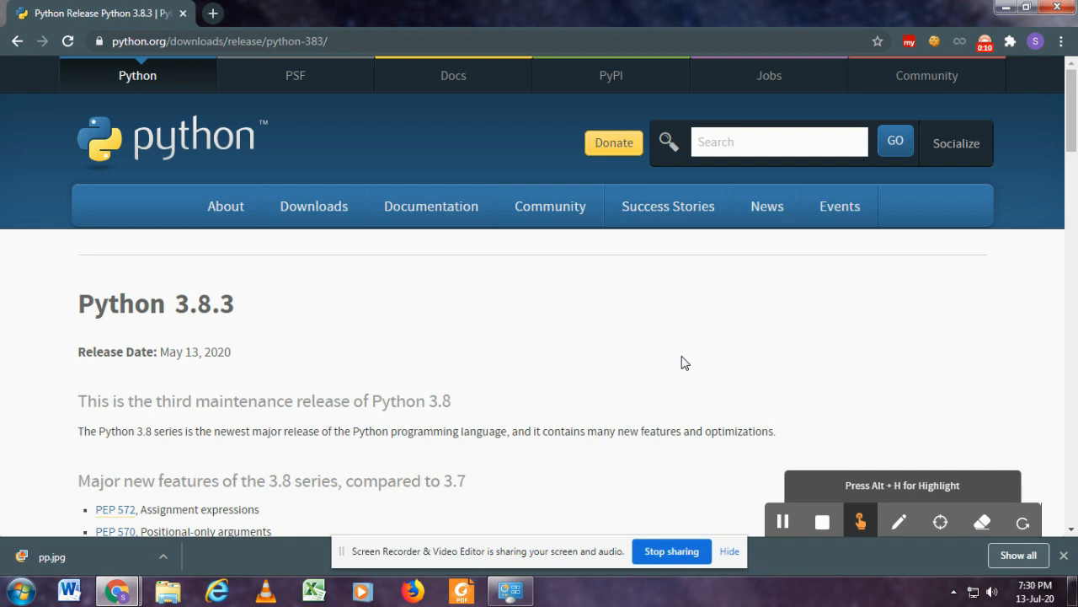
Open the python.org home page in a new browser tab and close the old Python 3.8.3 release tab.
click(213, 14)
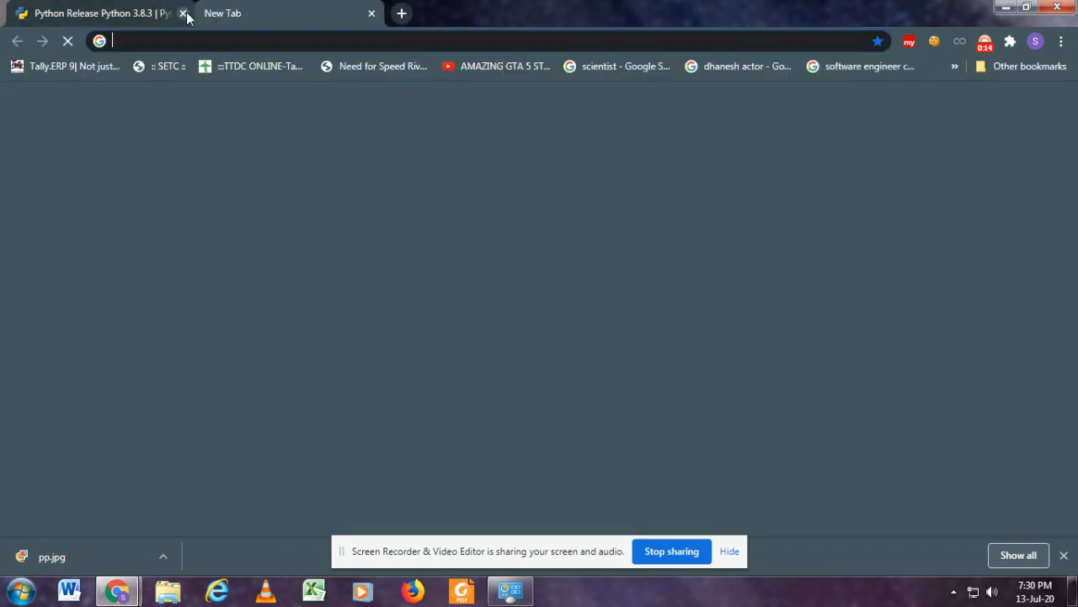
click(184, 14)
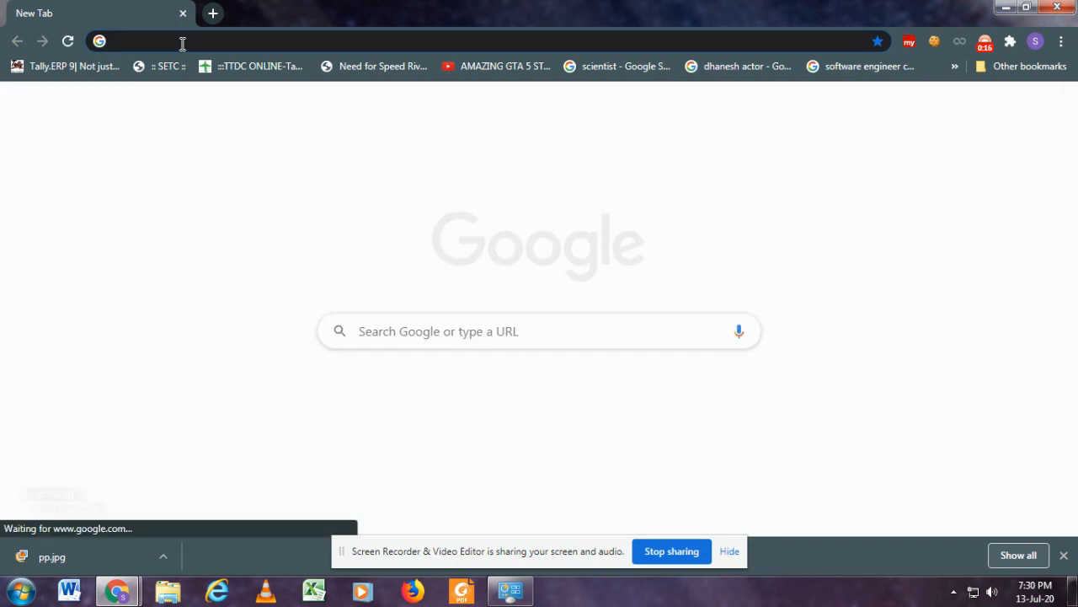
text(py)
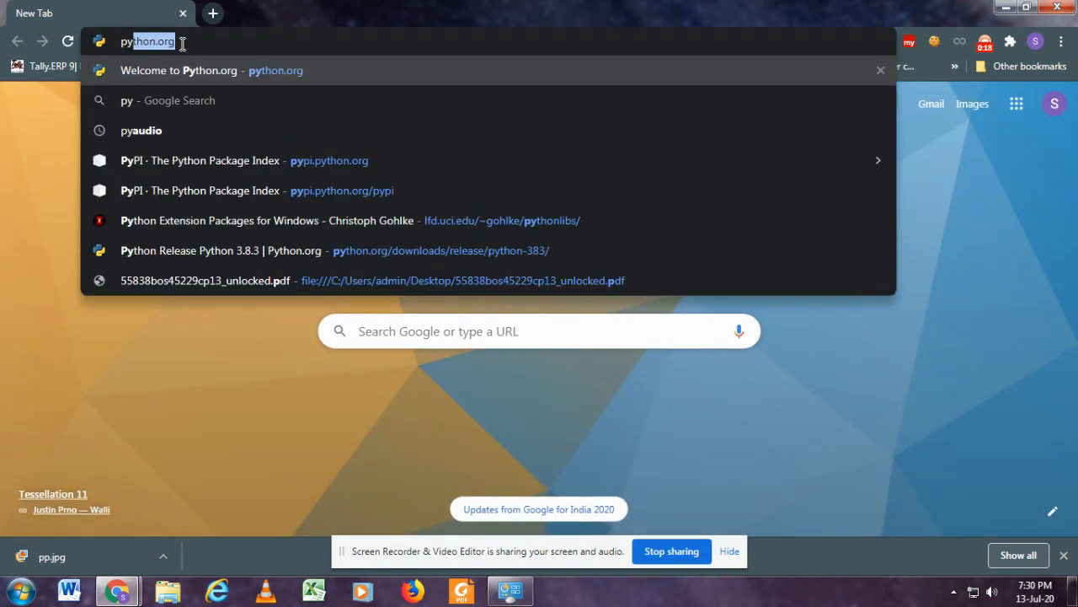
text(thon)
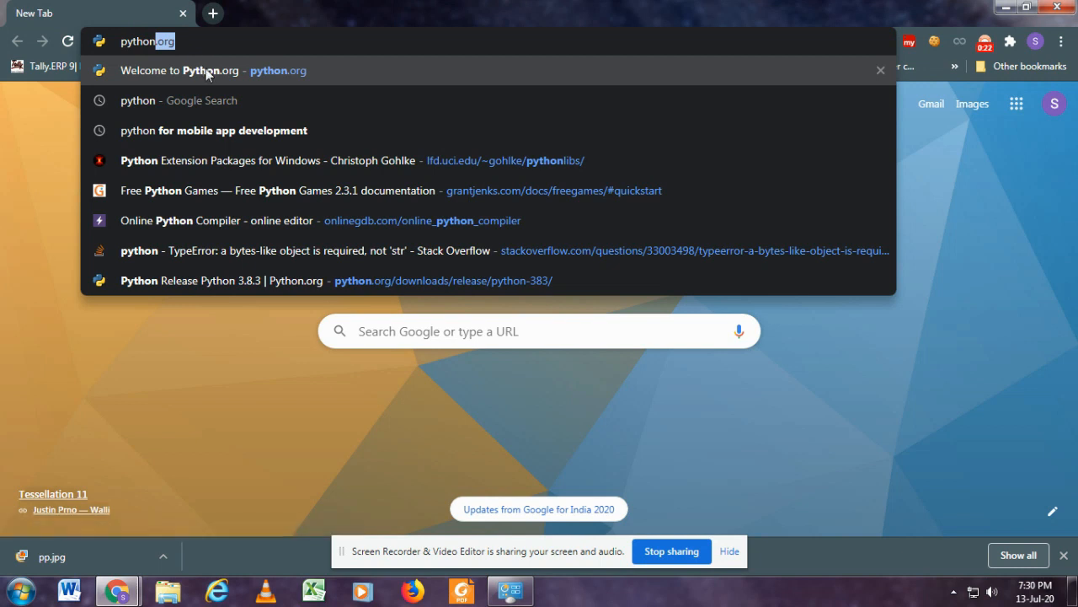
click(204, 71)
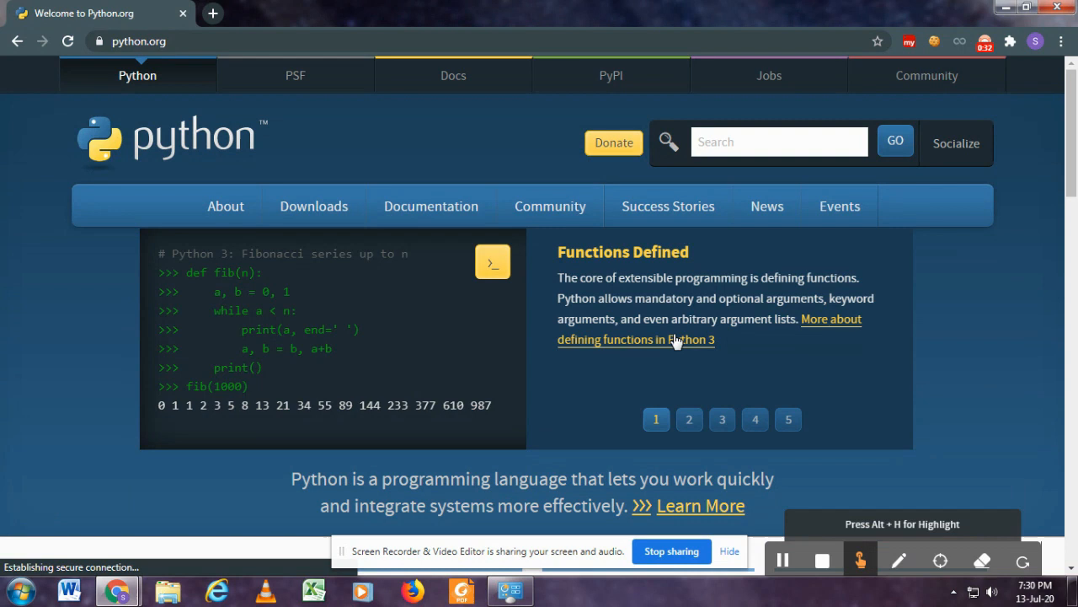
Go to the Python downloads page and open the Files list of the Python 3.8.3 release.
mouse_move(338, 215)
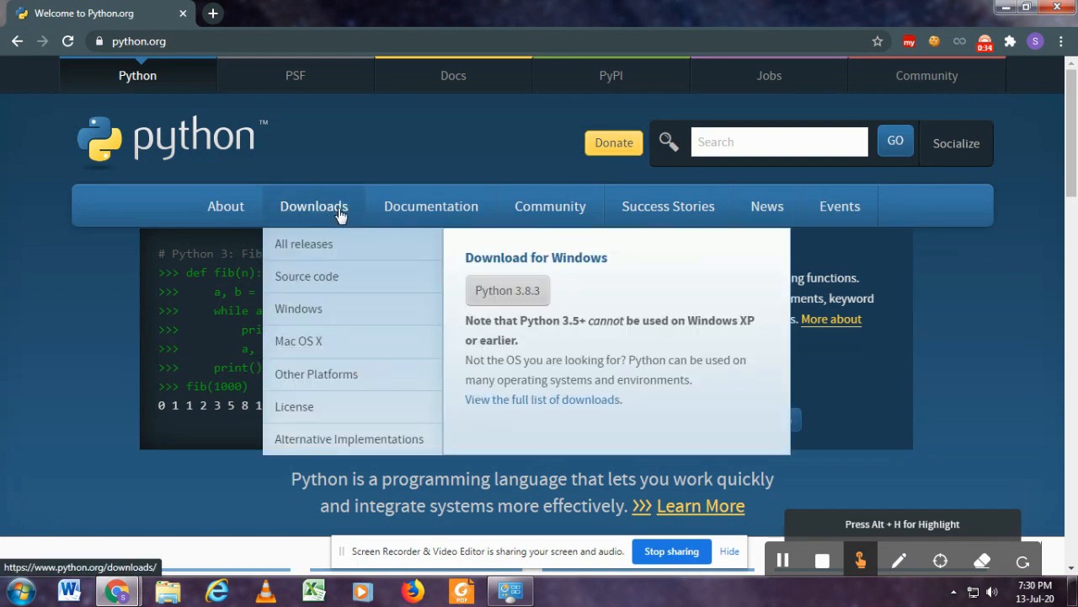
click(340, 215)
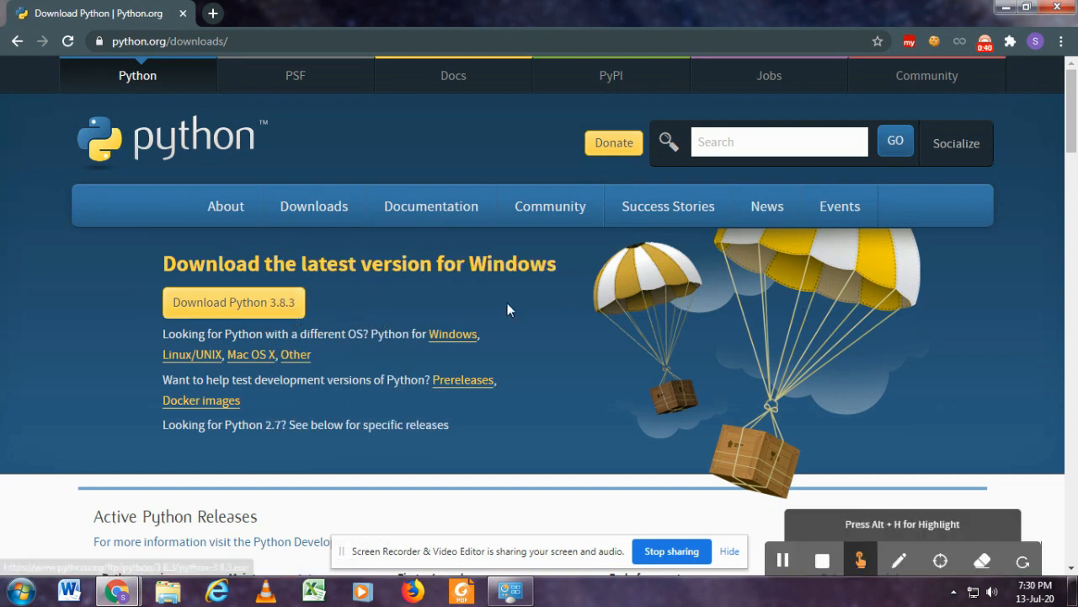
drag(1075, 124, 1075, 244)
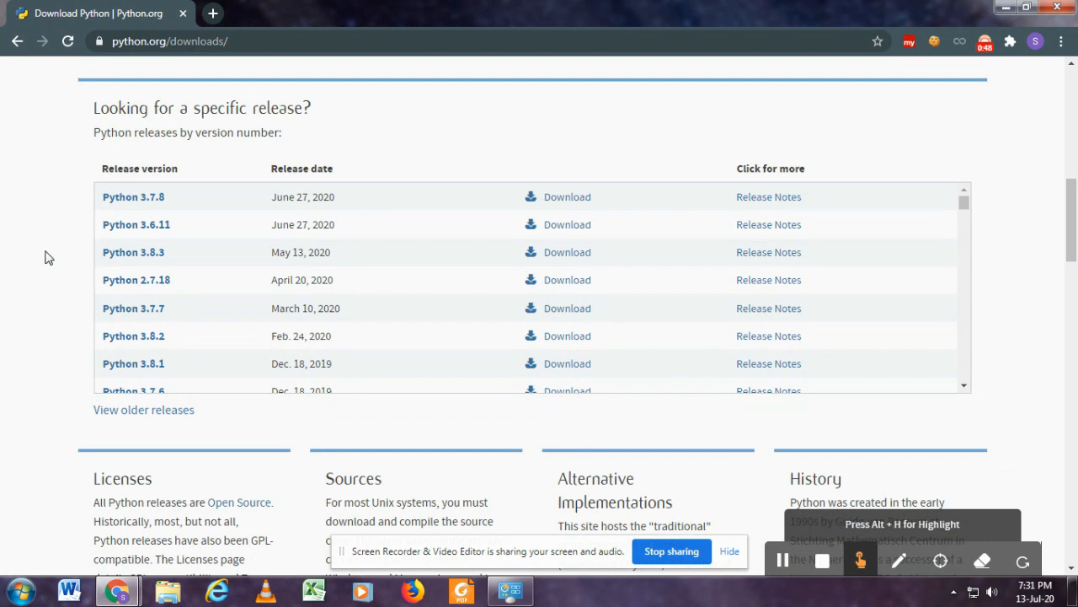
click(132, 257)
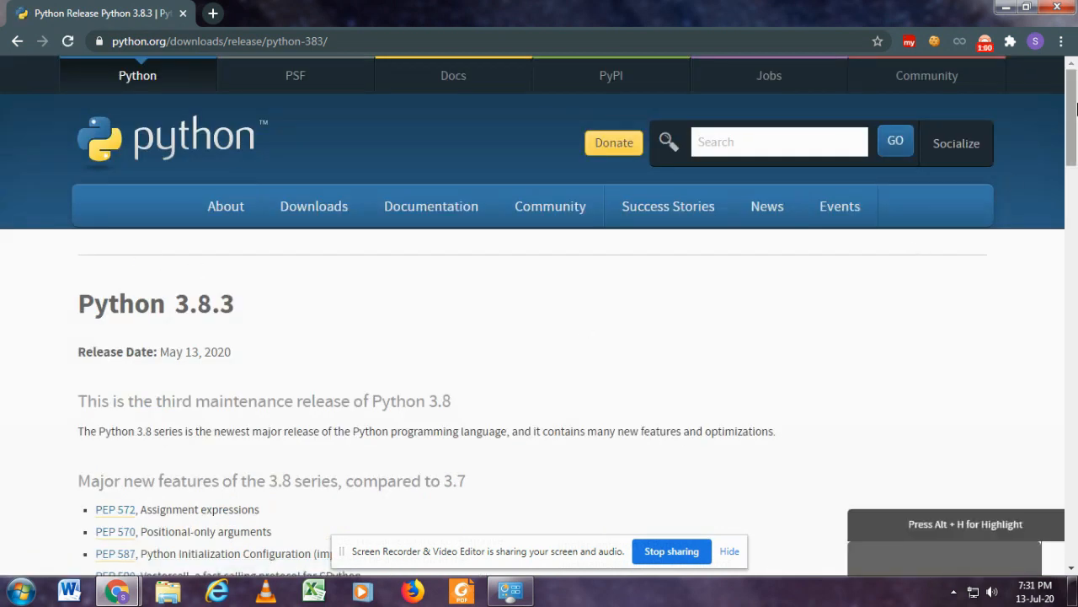
drag(1074, 107, 1076, 414)
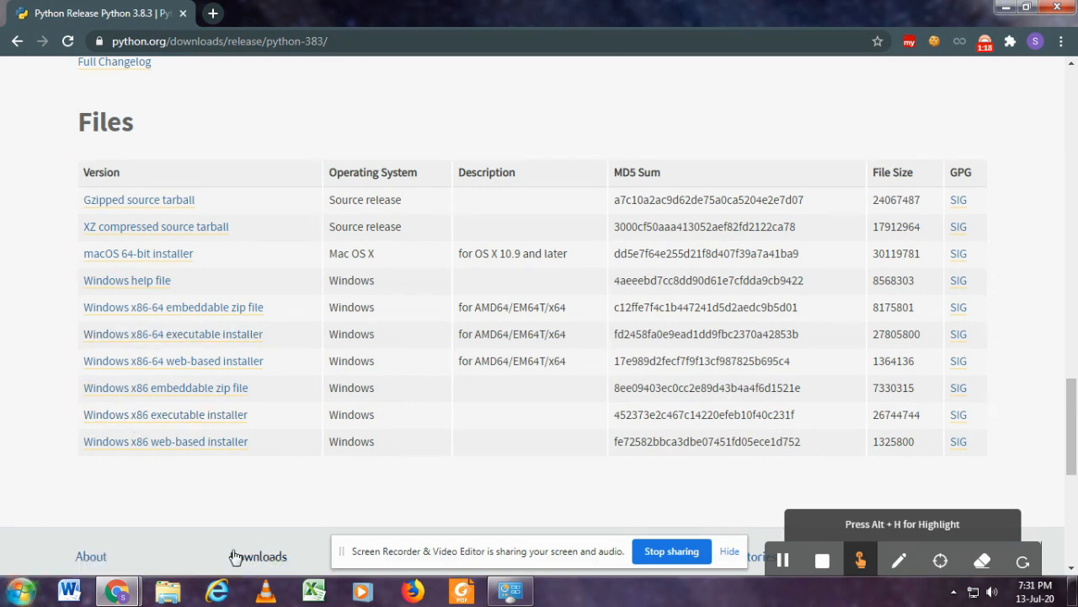
Check the computer's system type in the Control Panel System window and return to Chrome.
click(517, 589)
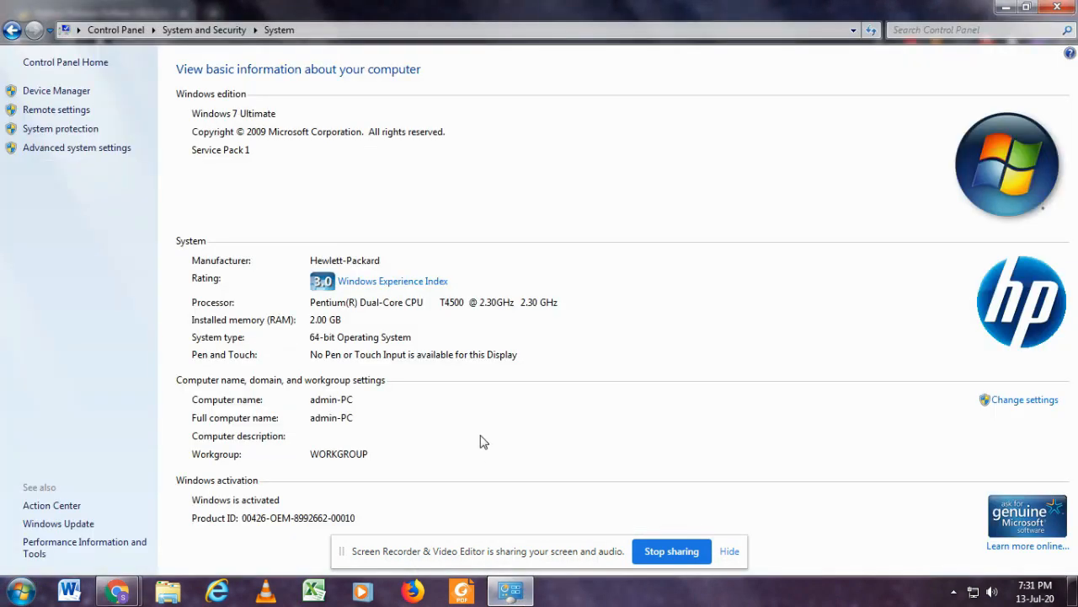
click(341, 32)
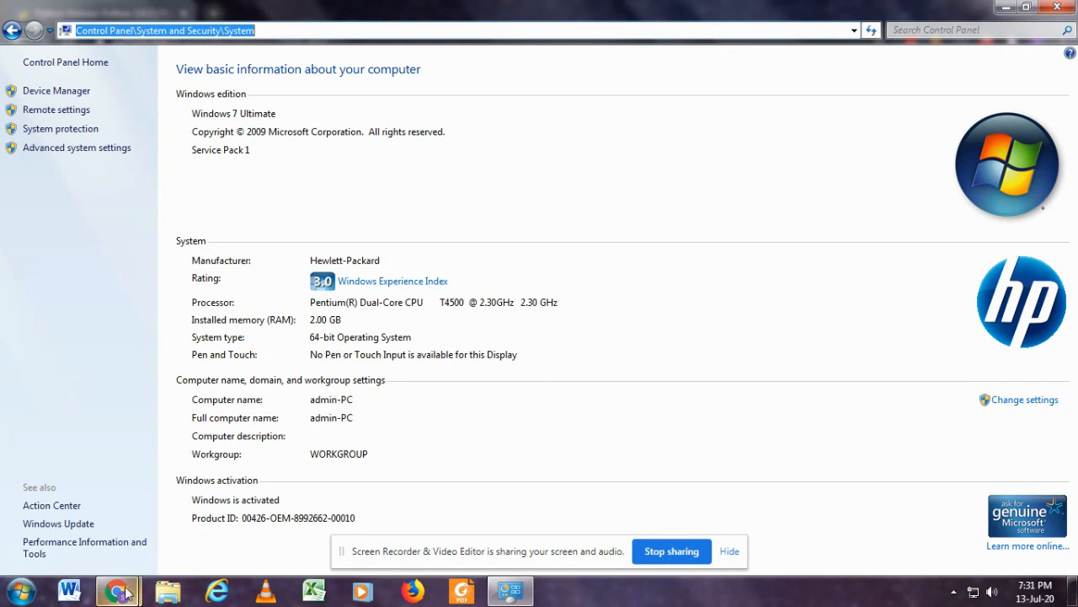
mouse_move(118, 590)
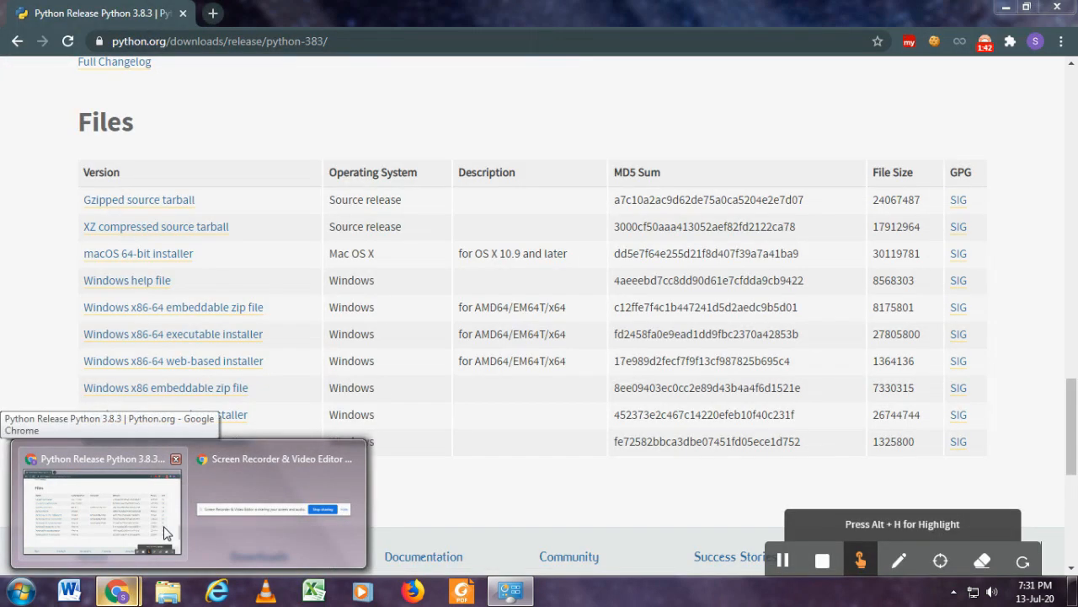
click(164, 533)
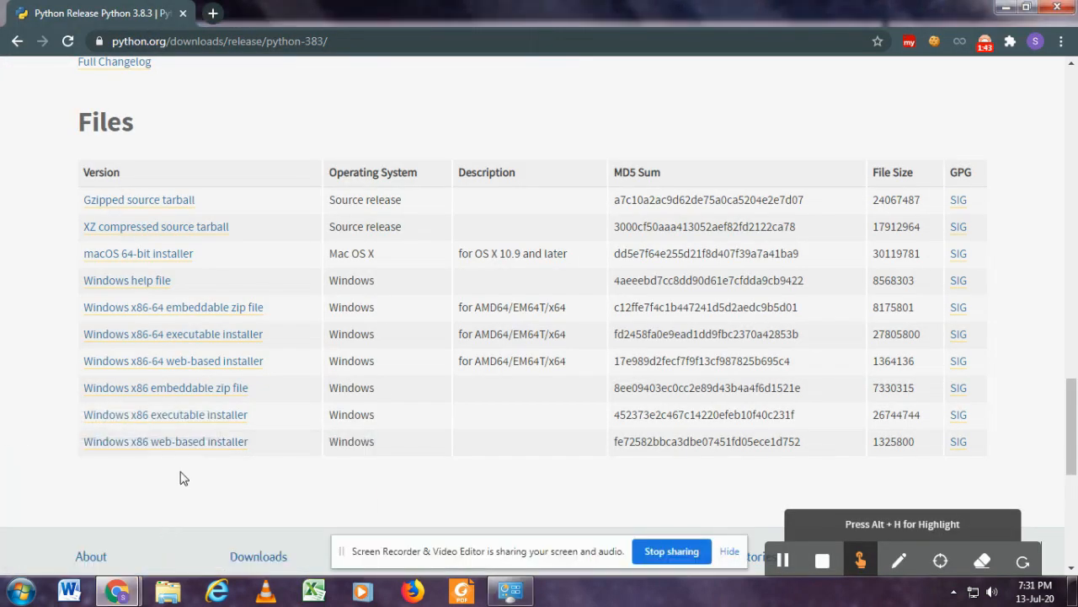
Download and run the Windows x86-64 executable installer for Python 3.8.3, and cancel out of its Modify Setup dialog.
click(202, 336)
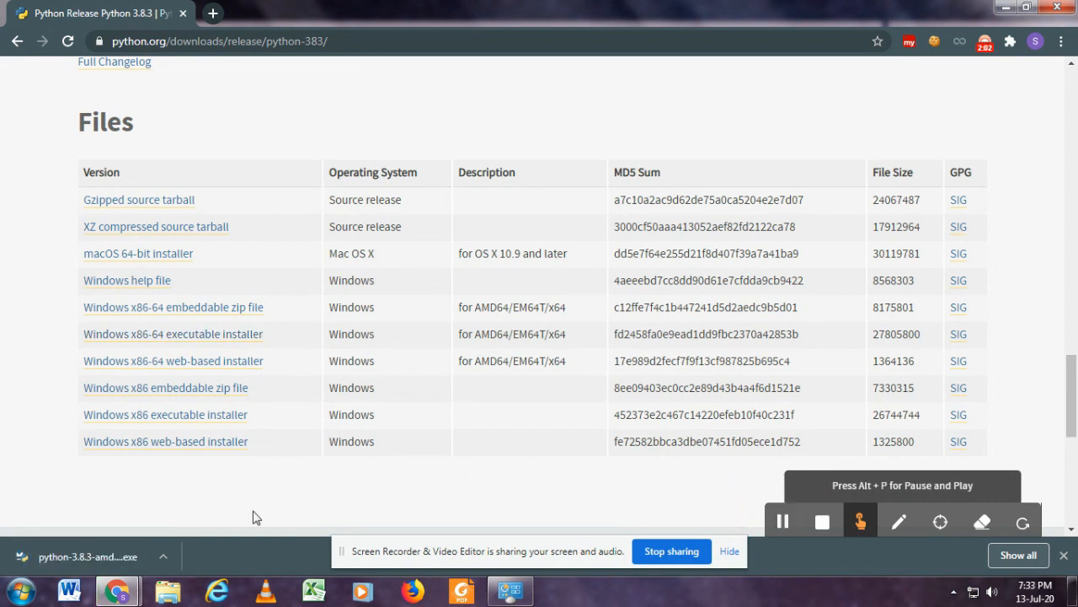
click(84, 551)
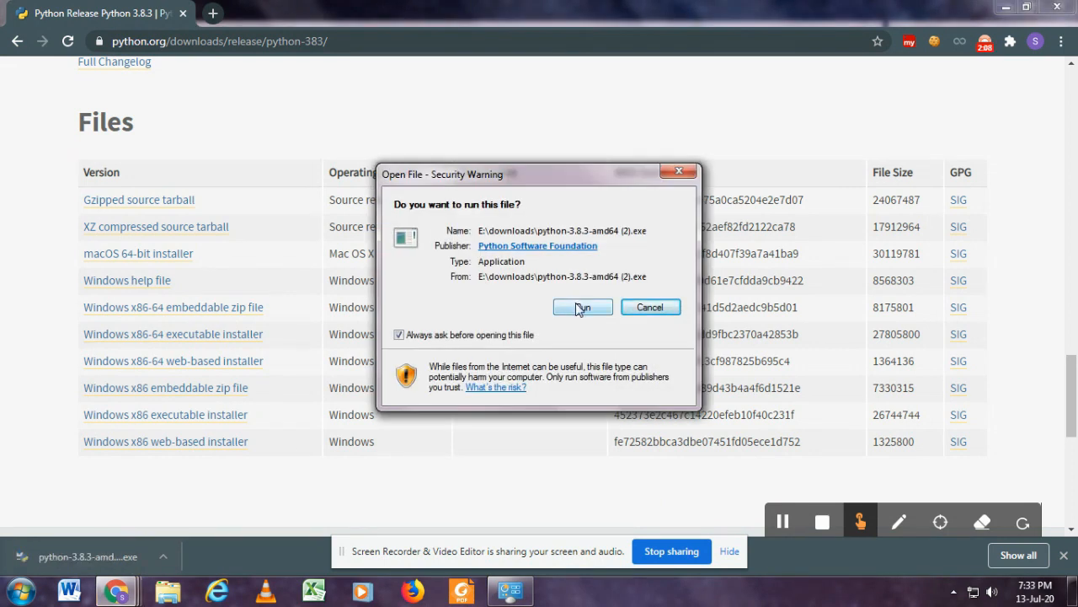
click(580, 309)
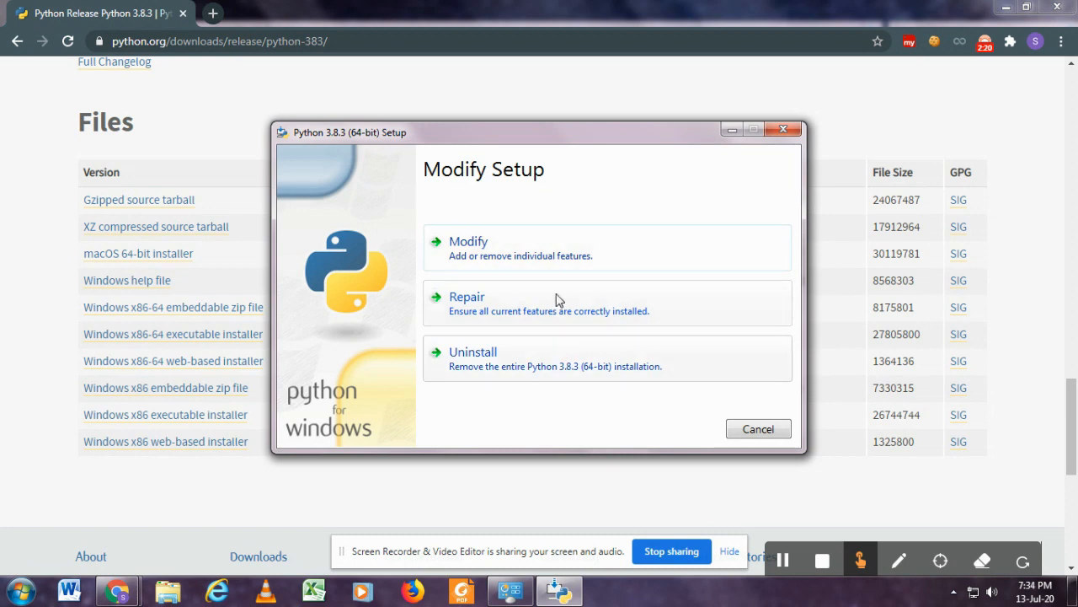
click(776, 135)
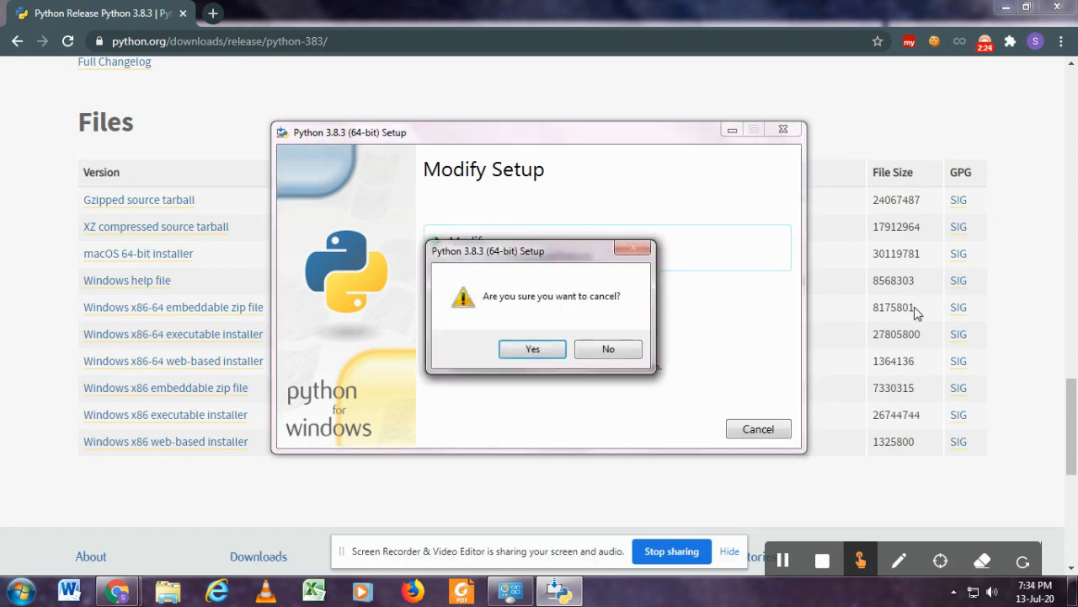
click(531, 353)
drag(1072, 427, 1072, 336)
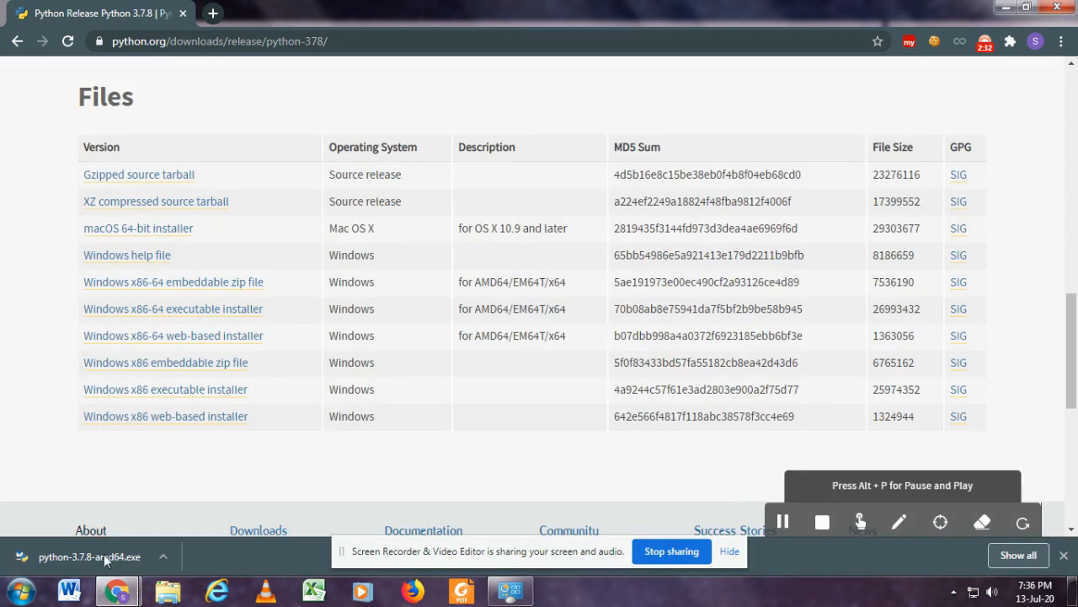
Run the downloaded python-3.7.8-amd64.exe and start the default installation with Python 3.7 added to PATH.
click(88, 558)
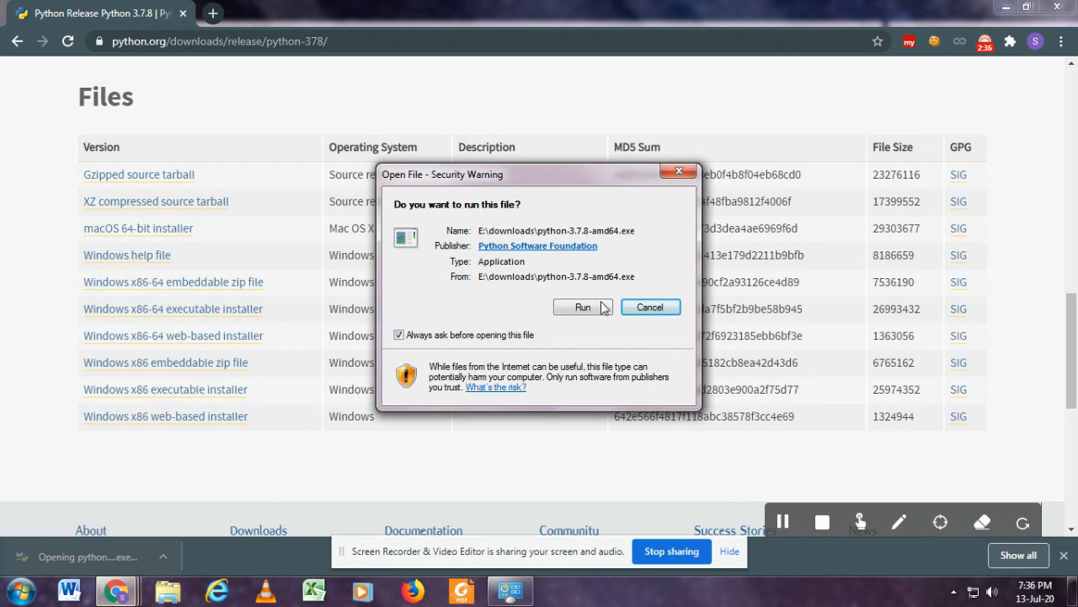
click(586, 308)
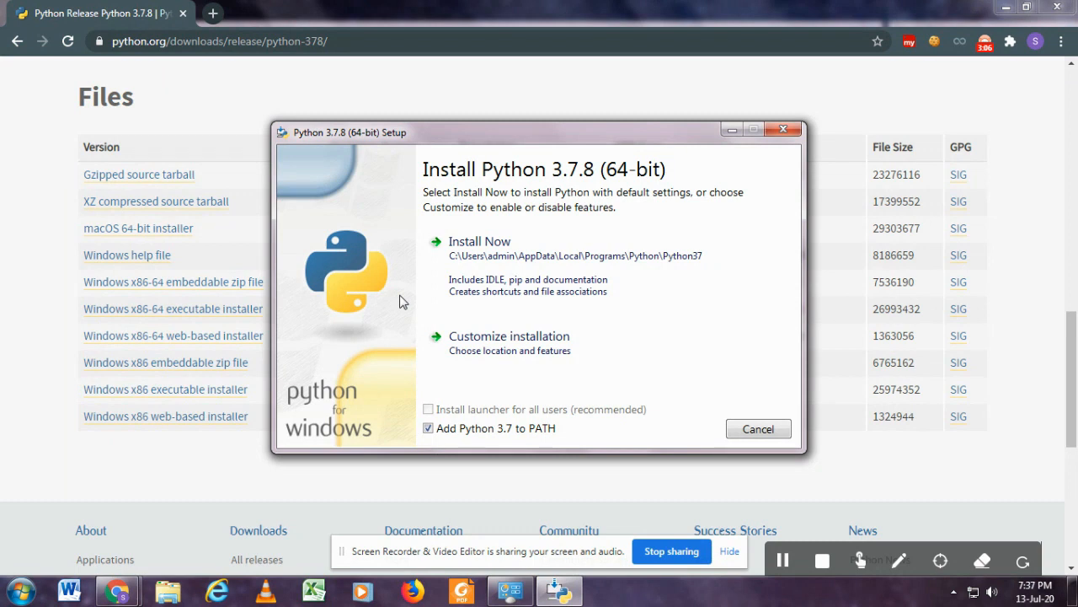
click(570, 278)
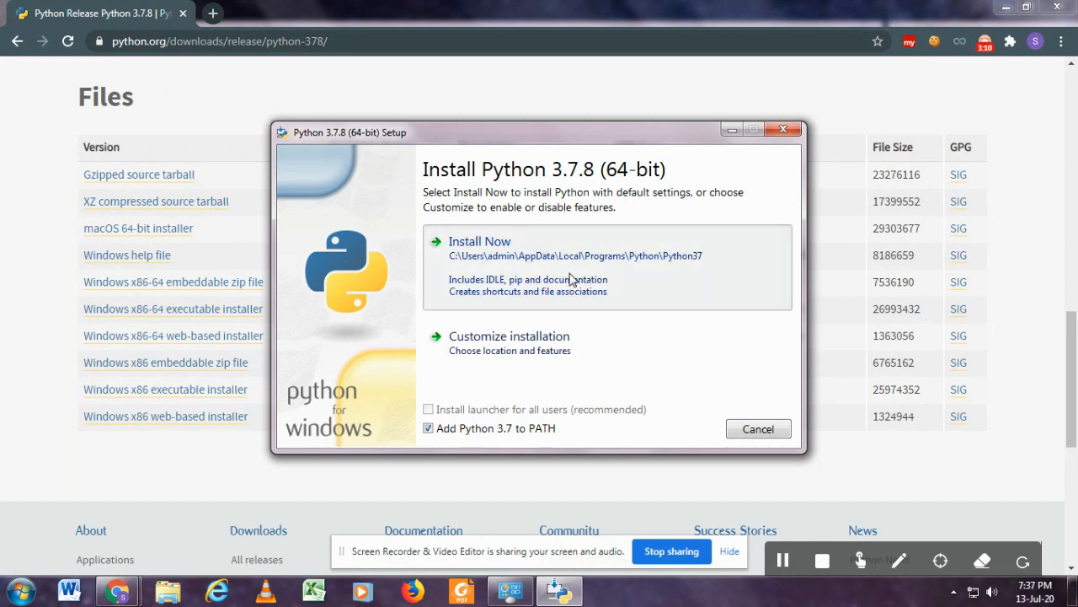
Cancel the running Python 3.7.8 installation and close the setup window.
click(744, 431)
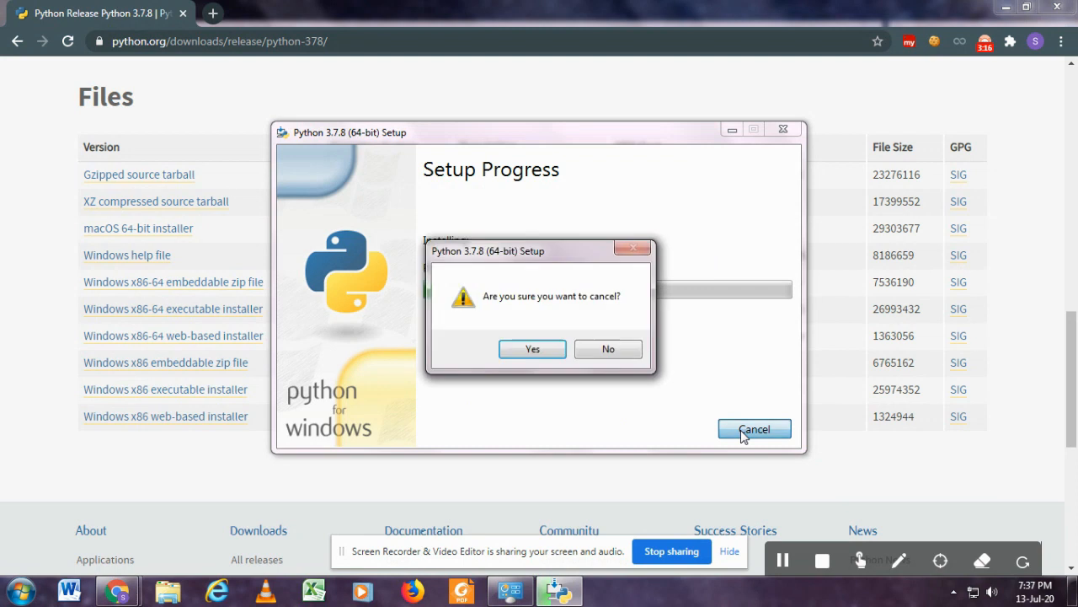
click(555, 357)
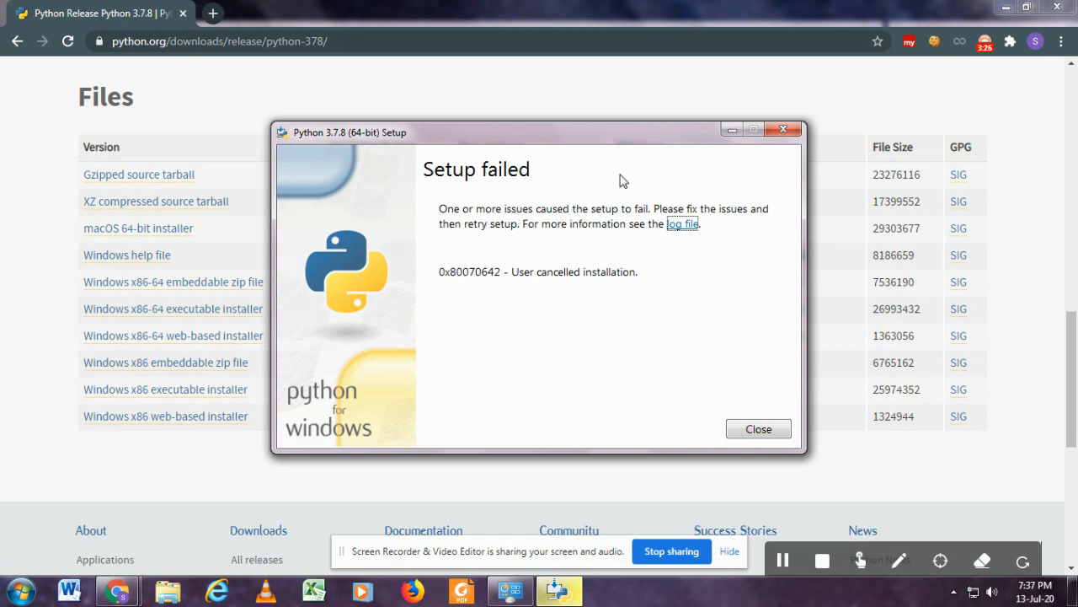
click(758, 430)
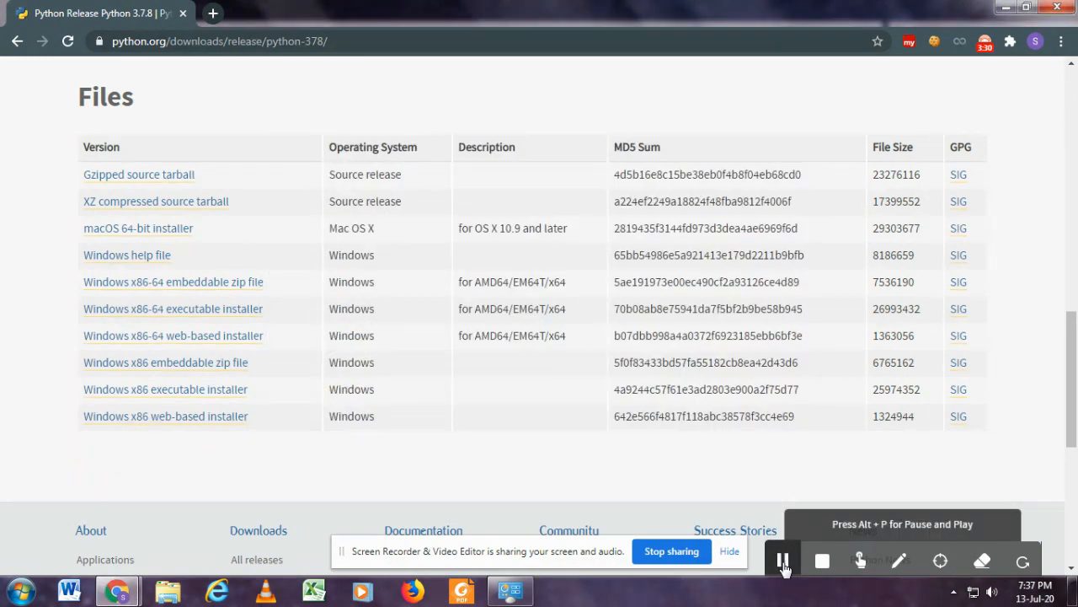
Find IDLE (Python 3.8 64-bit) among the installed programs and open its file location.
click(21, 591)
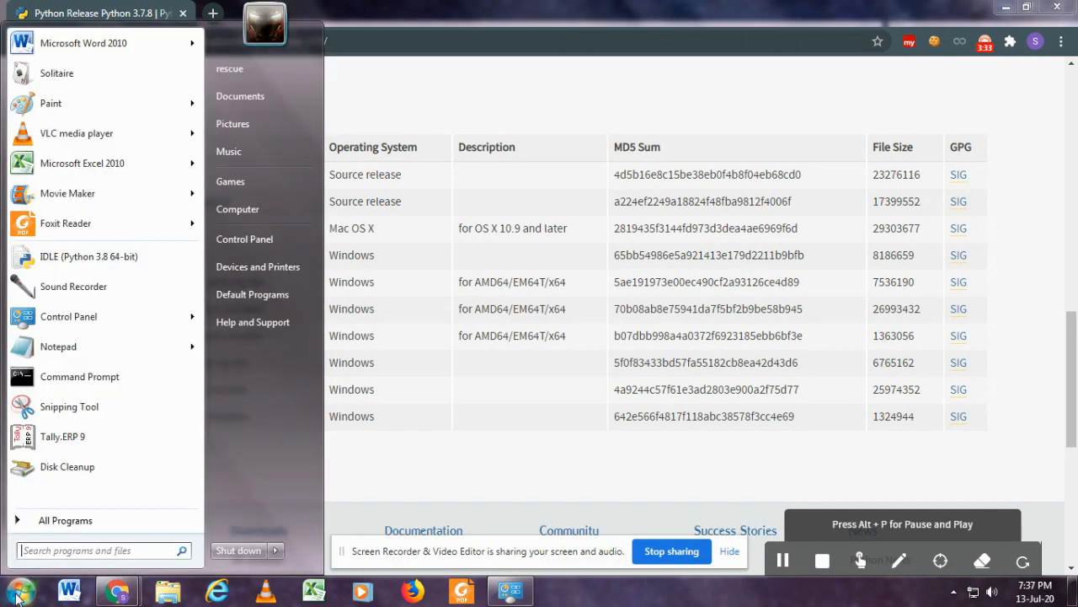
click(63, 519)
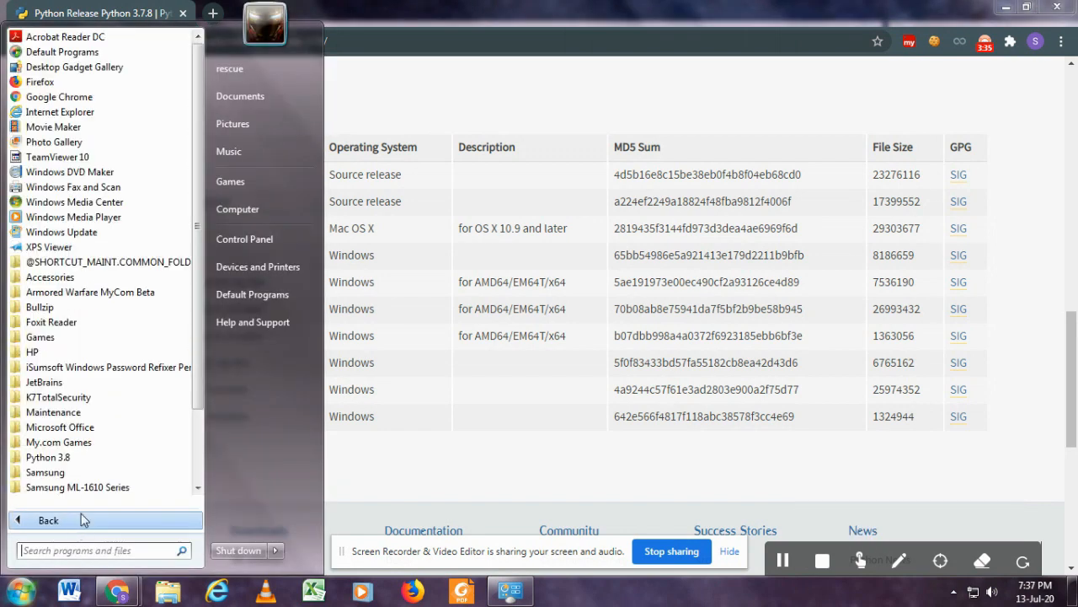
click(115, 456)
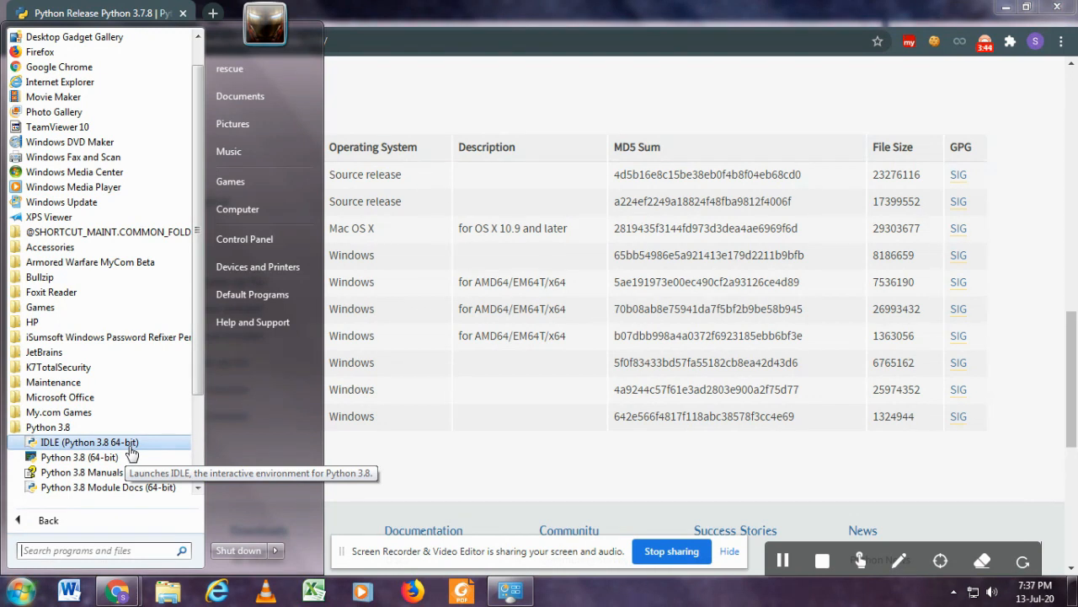
right_click(130, 453)
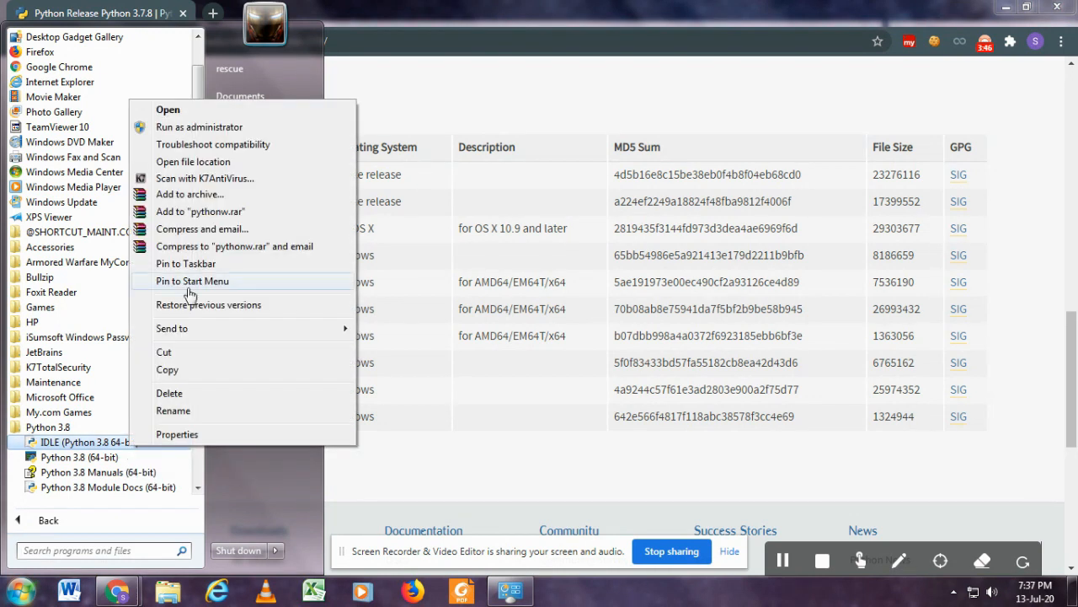
click(215, 163)
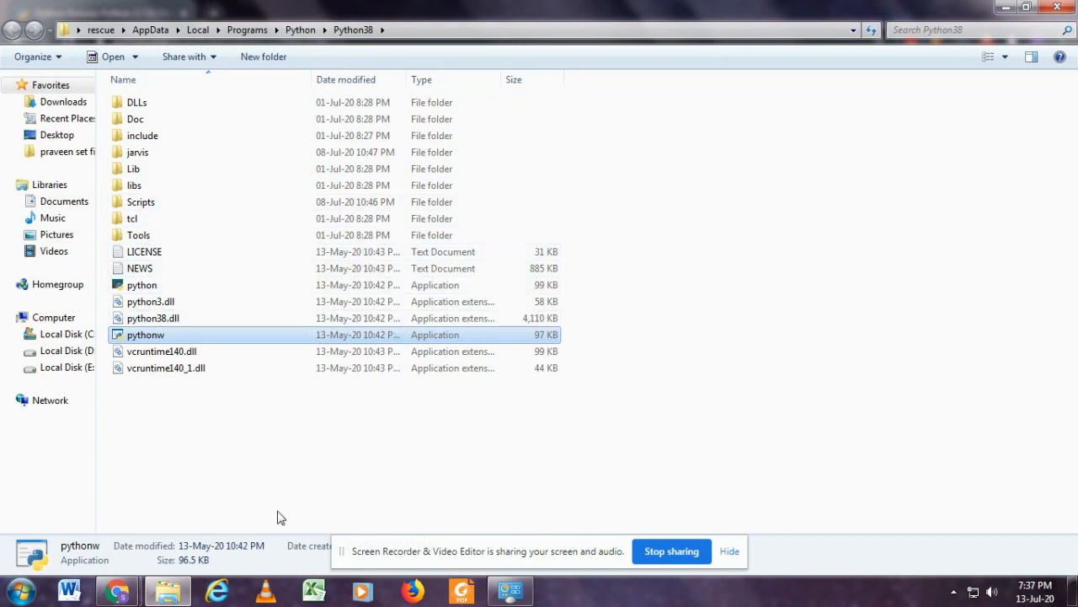
mouse_move(119, 594)
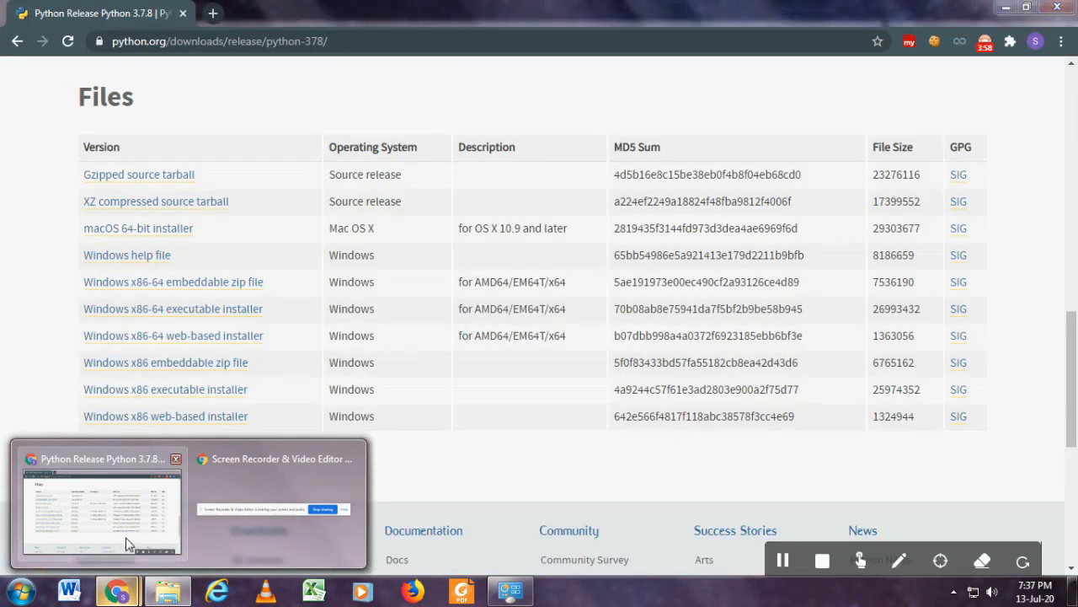
click(126, 543)
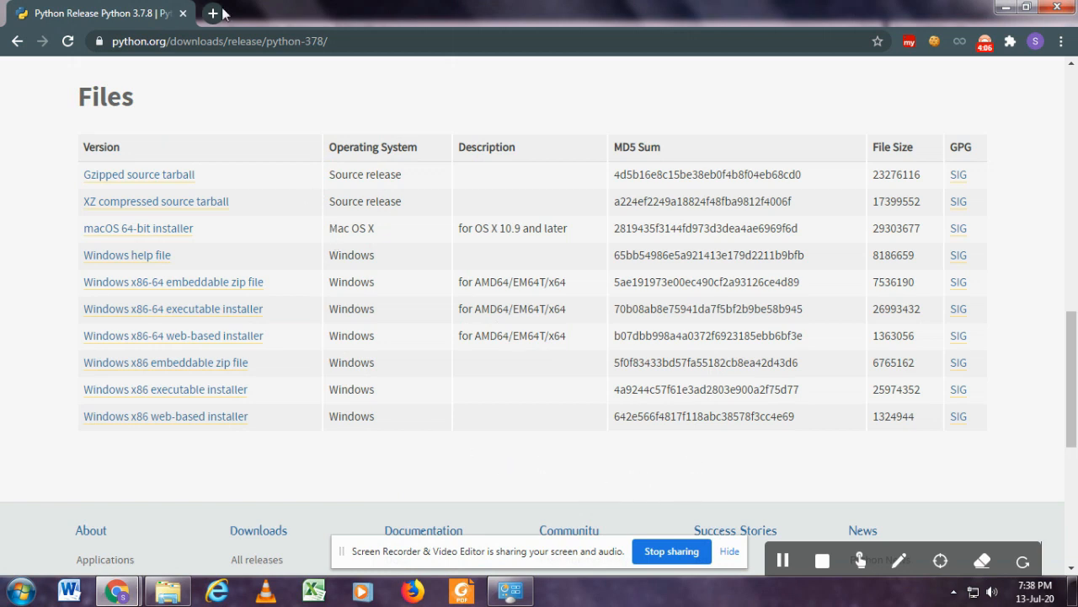
click(213, 13)
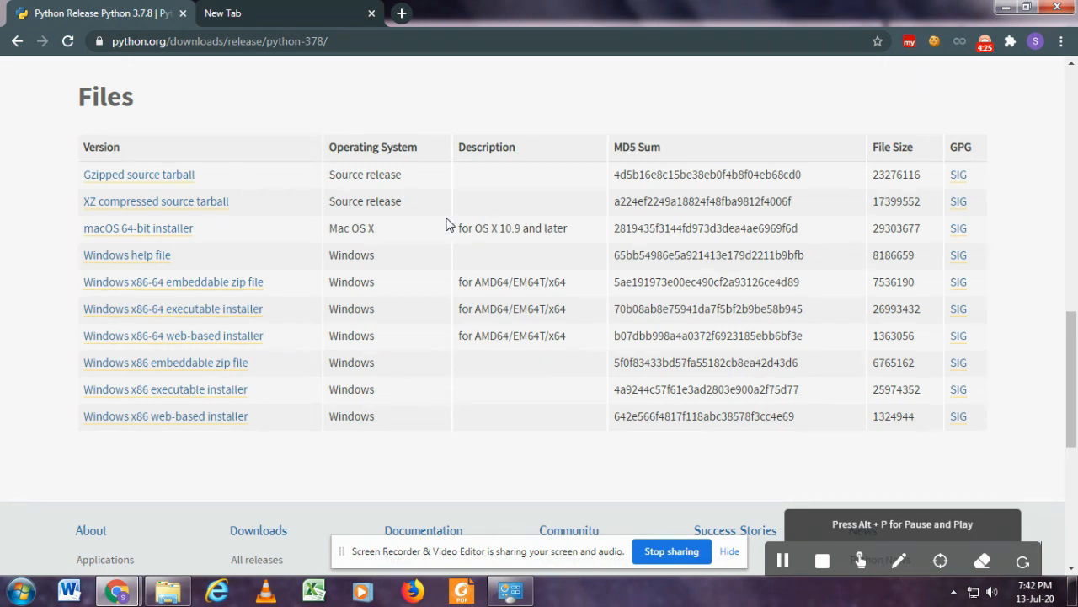
click(316, 17)
click(325, 42)
text(https://pip.pypa.io/en/latest/)
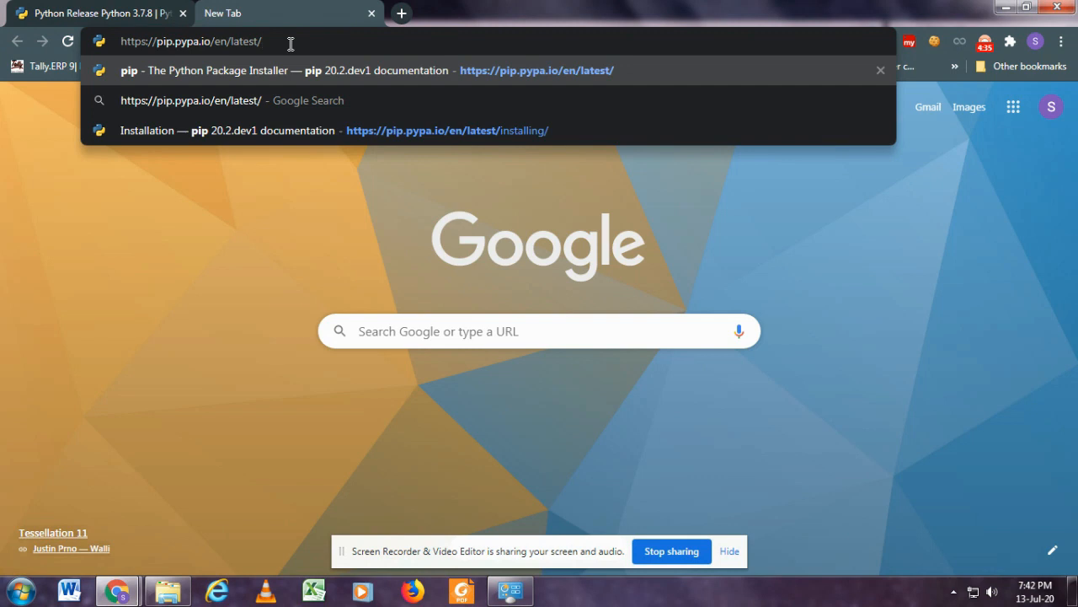
key(Return)
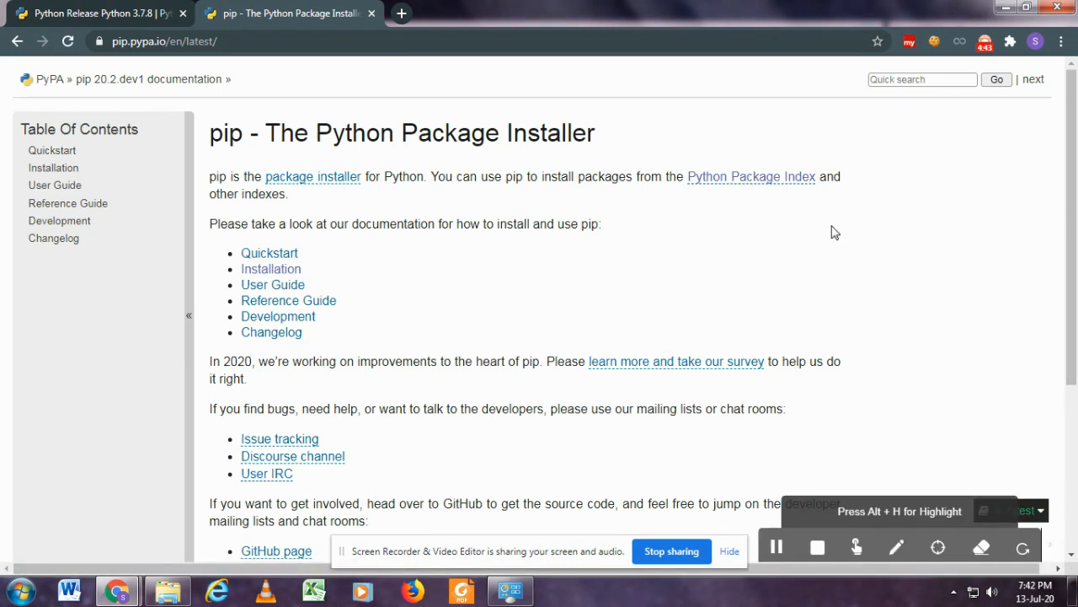
Open pip's Installation page and save the linked get-pip.py script to the Desktop as a Python file.
click(293, 276)
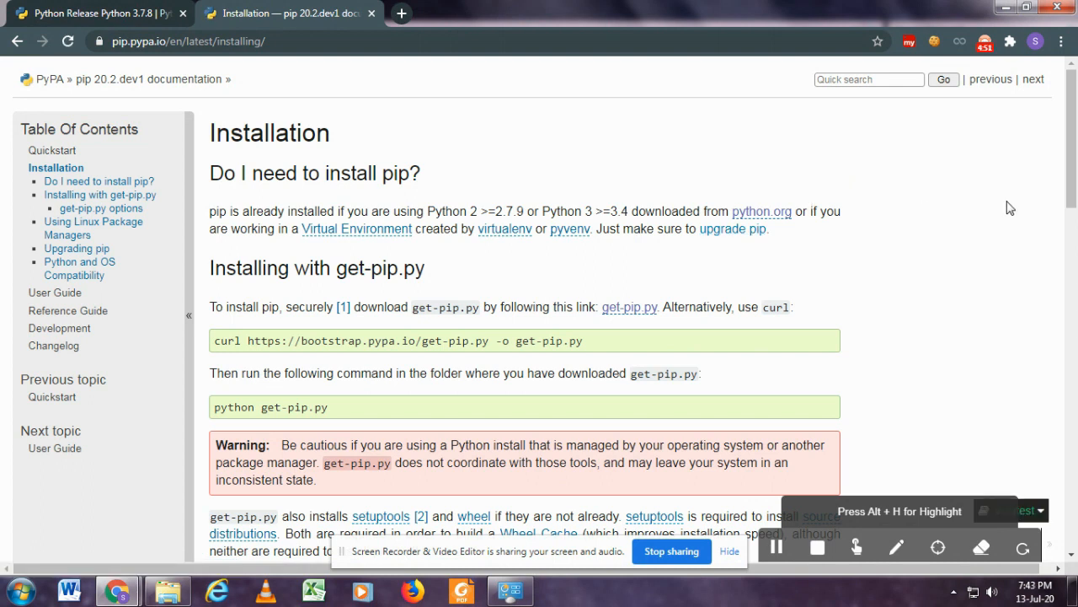
drag(1074, 152, 1074, 182)
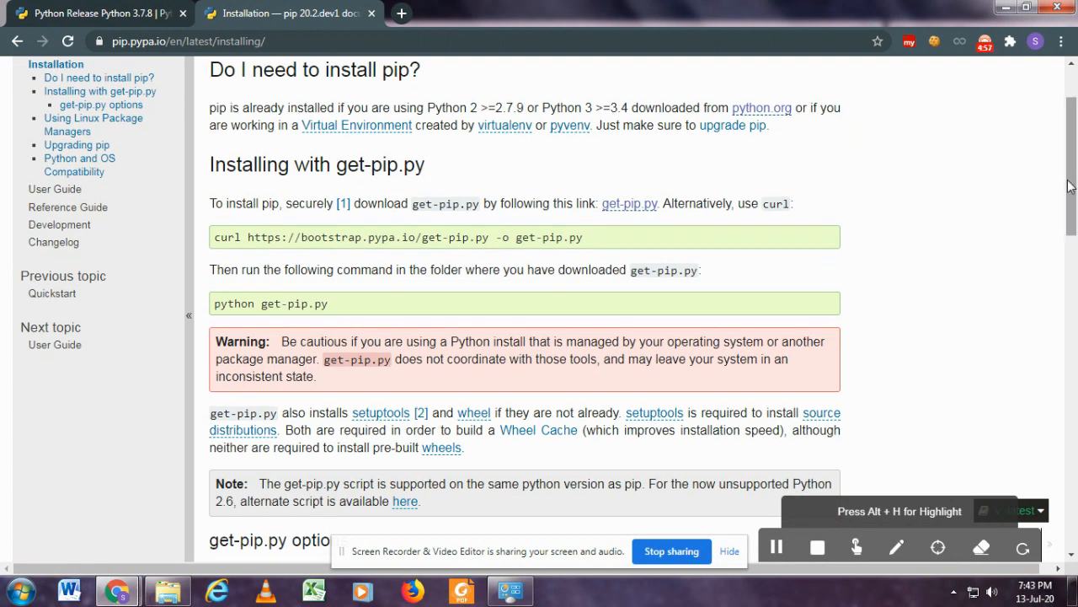
right_click(633, 209)
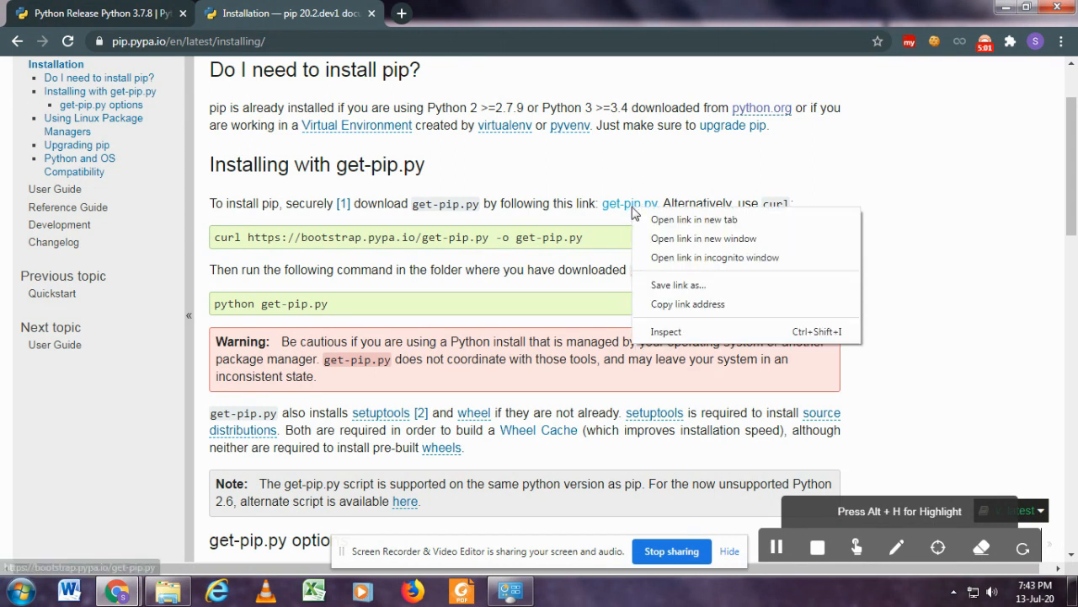
click(674, 286)
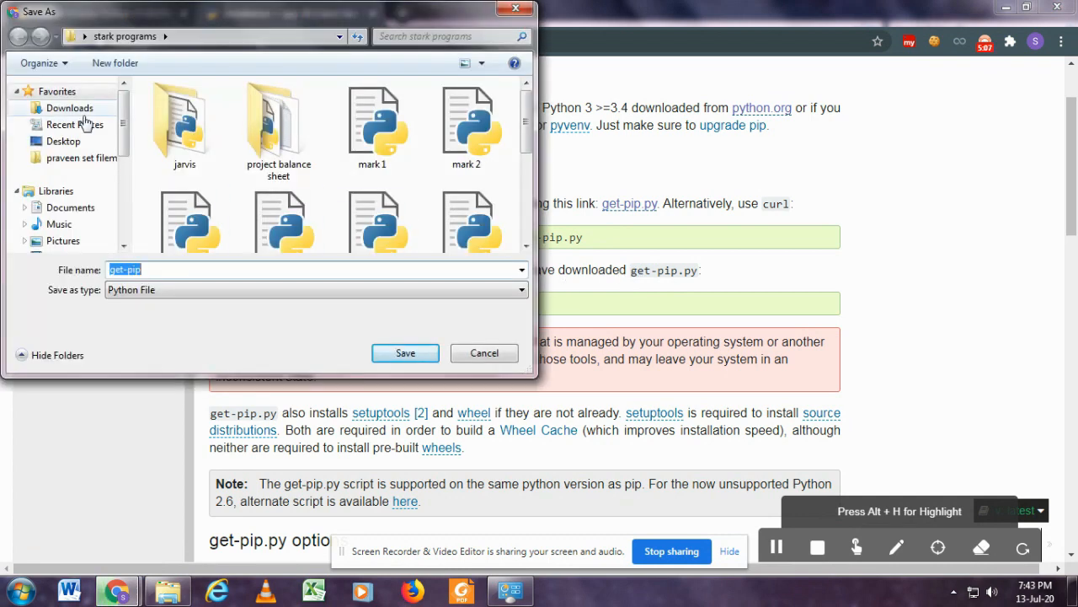
click(93, 144)
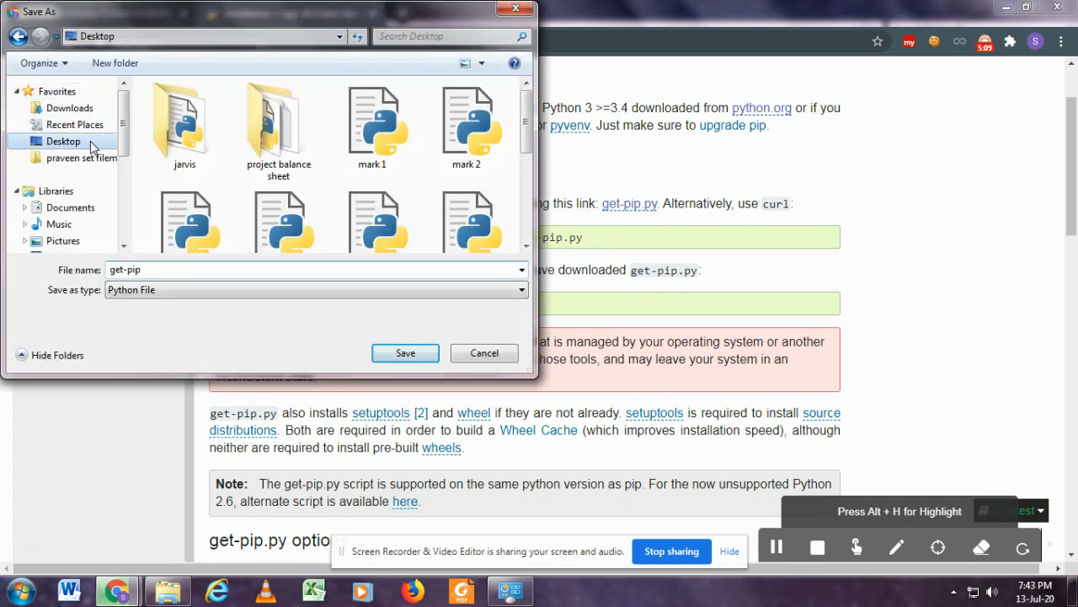
click(392, 358)
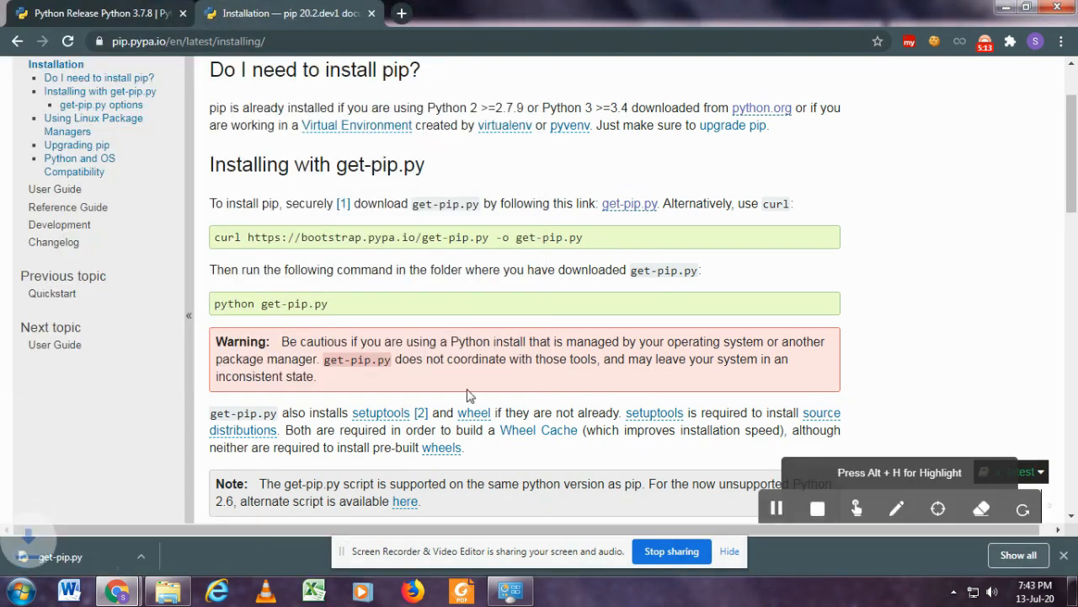
click(132, 558)
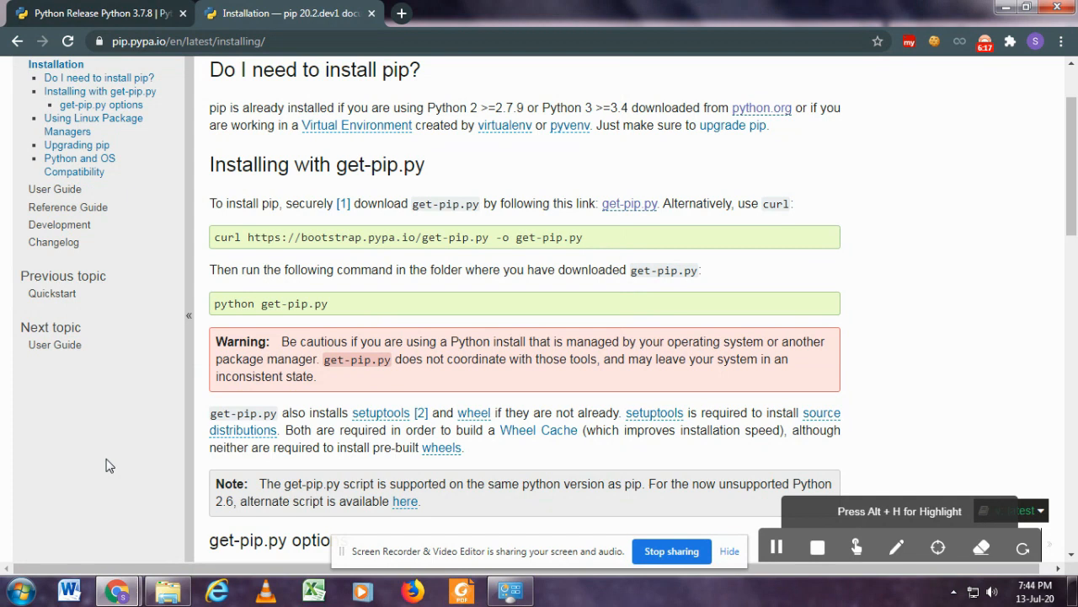
Switch to File Explorer, open the Scripts folder inside Python38 and select its full path.
click(176, 597)
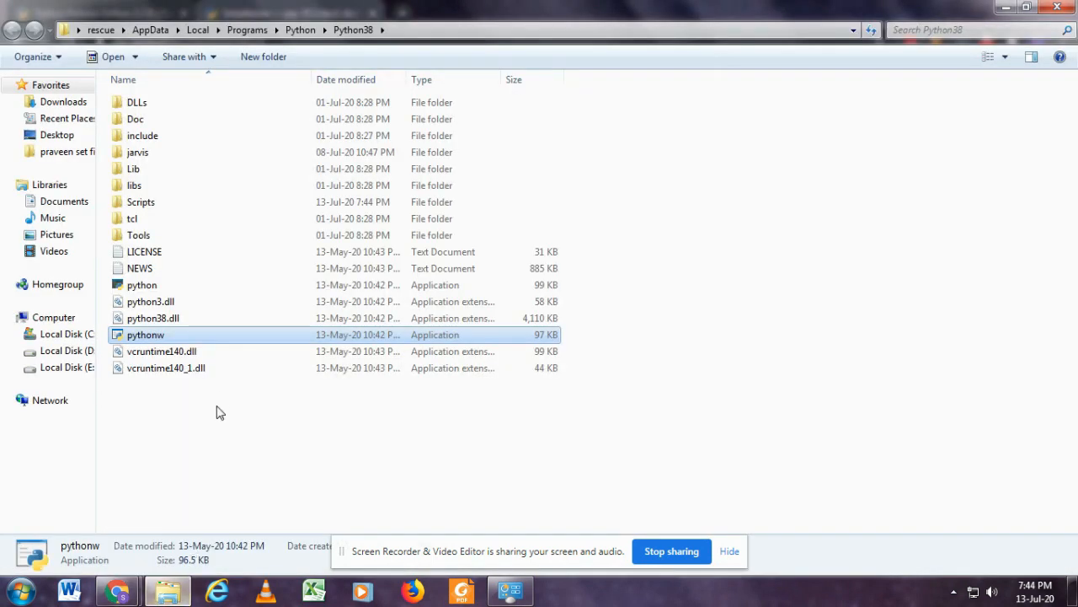
double_click(235, 206)
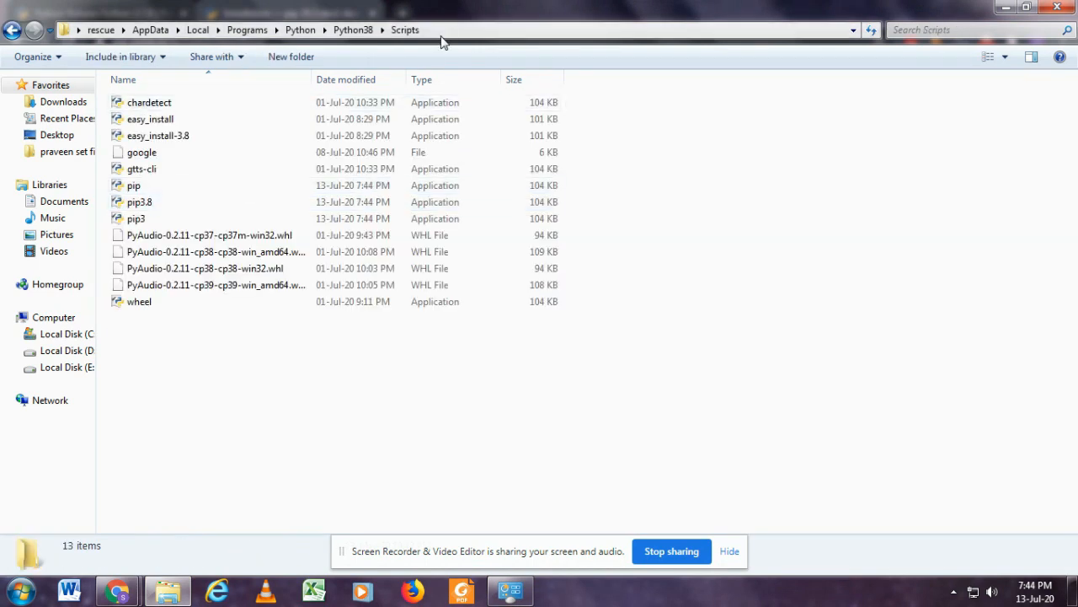
click(441, 34)
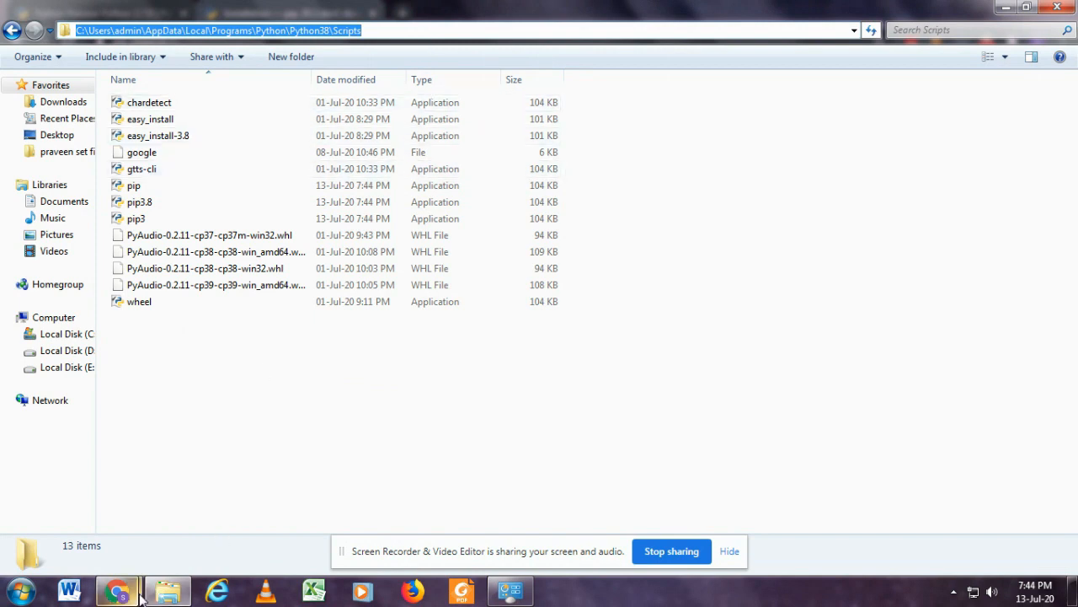
Switch to the System window and open the Path system variable for editing from the advanced environment variable settings.
click(508, 594)
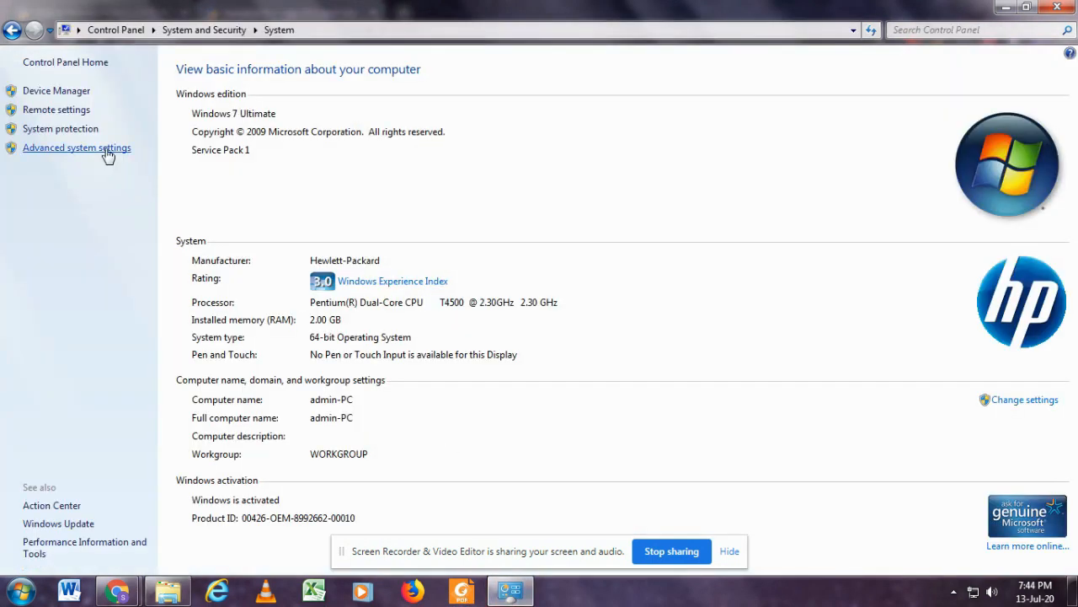
click(320, 28)
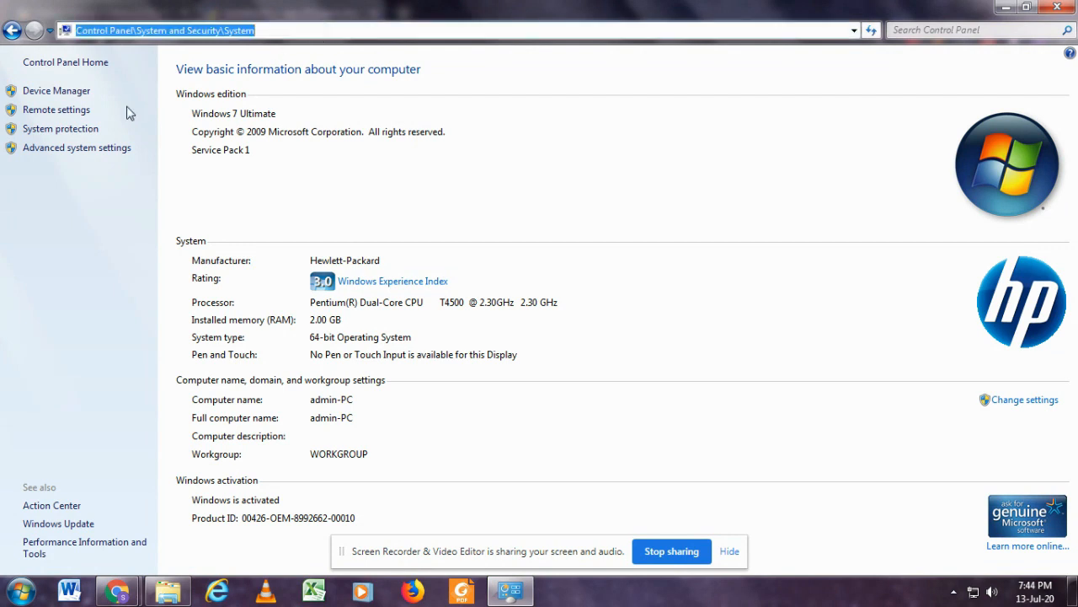
click(112, 151)
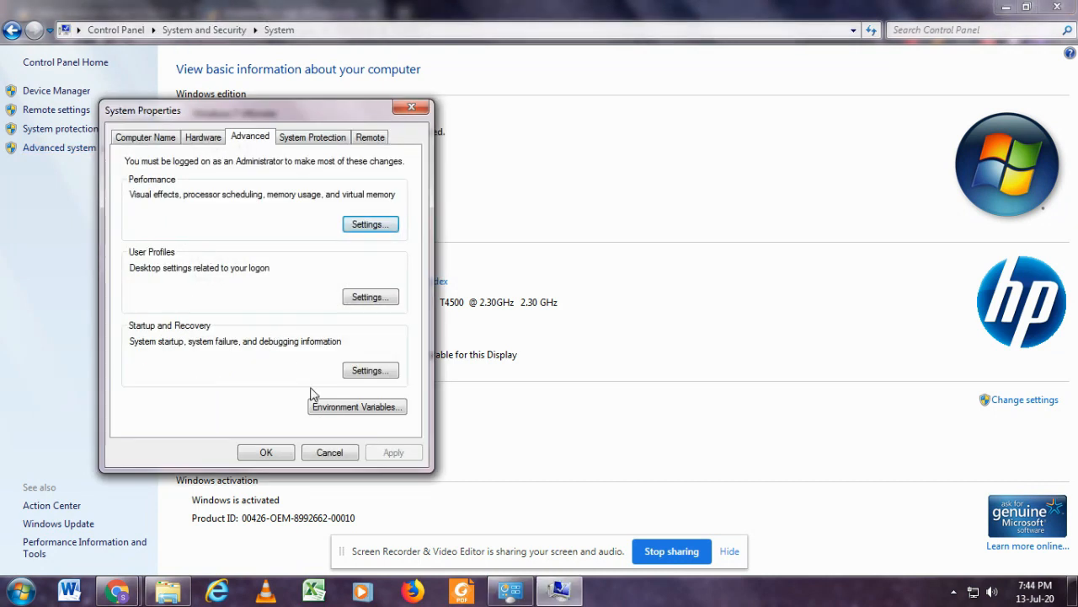
click(328, 408)
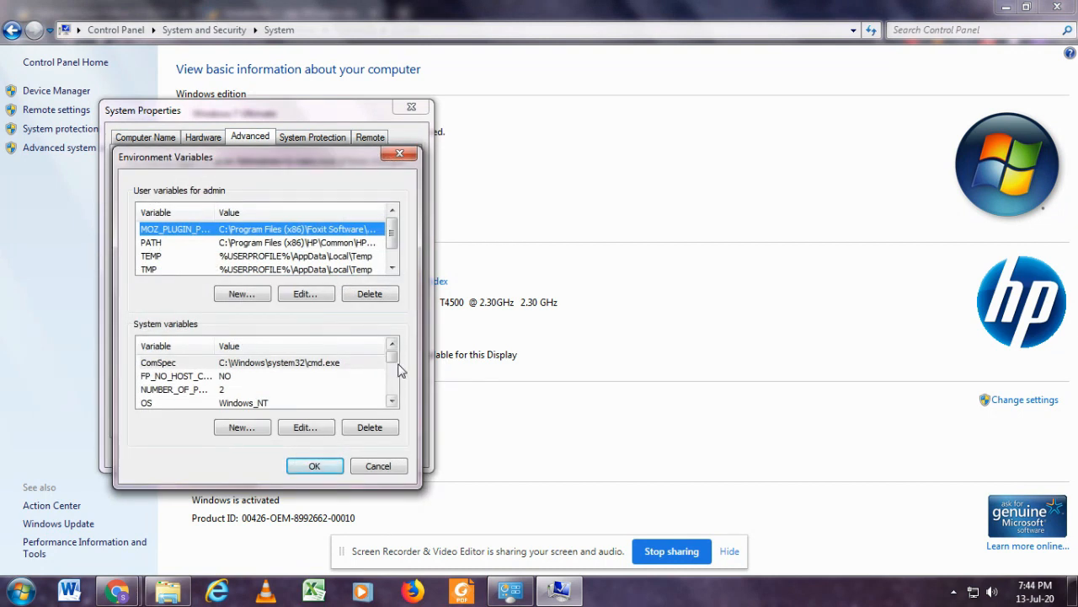
drag(393, 360, 393, 368)
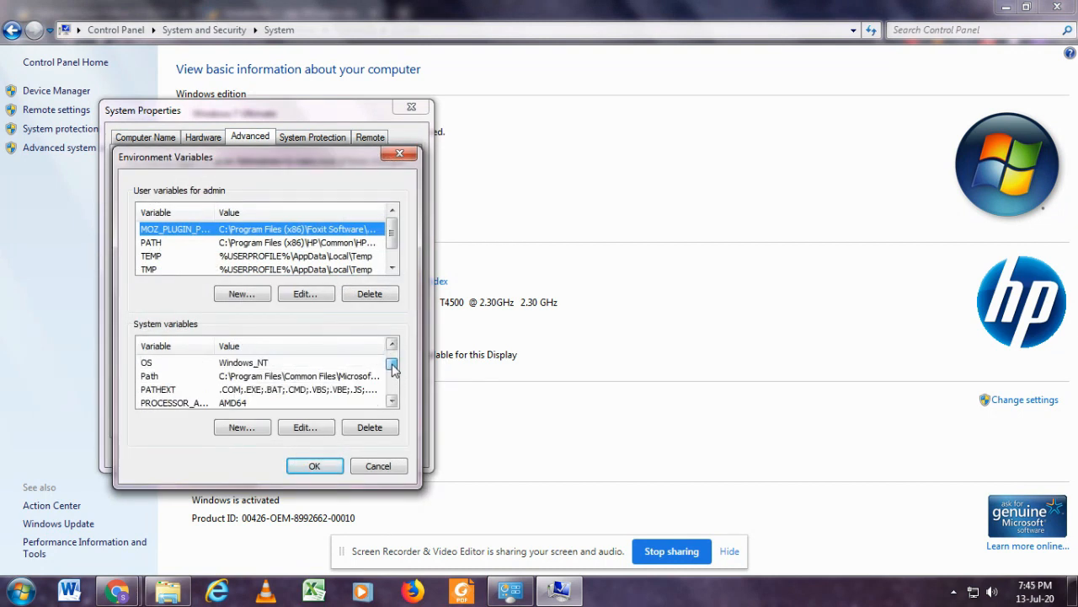
click(322, 377)
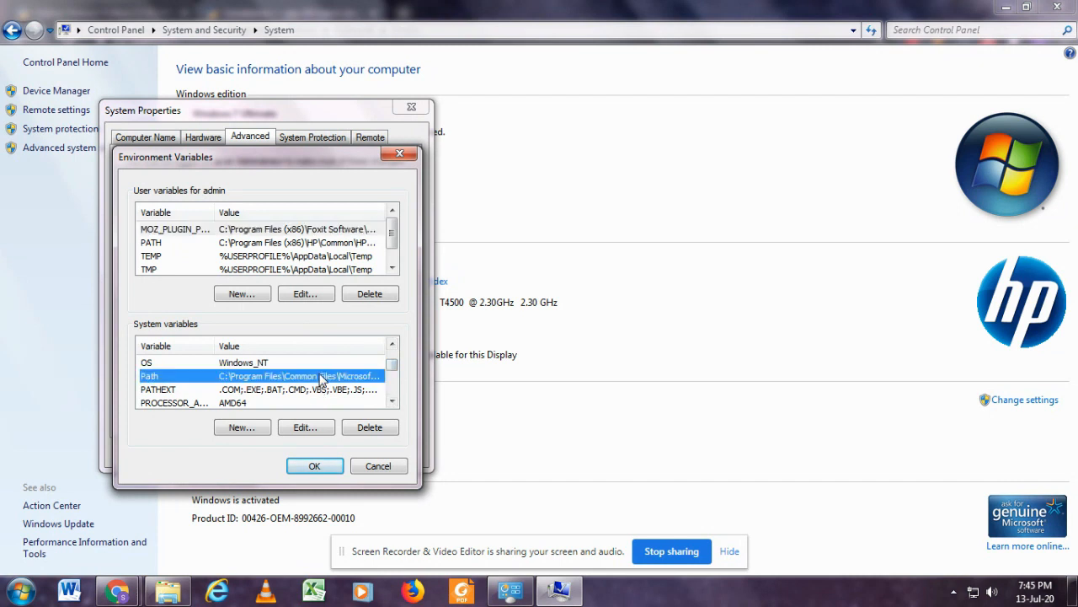
double_click(322, 376)
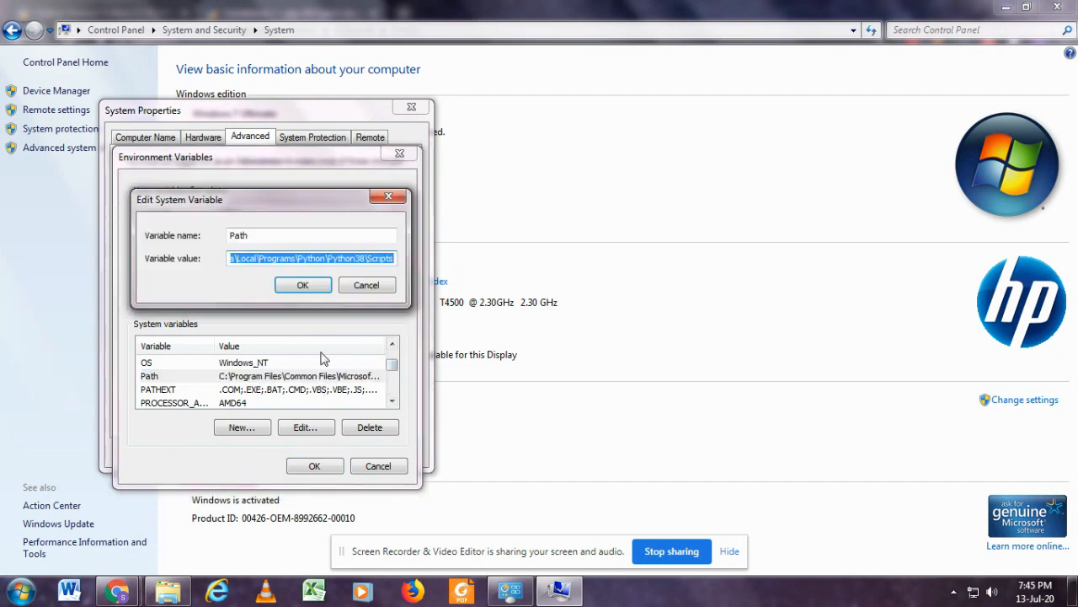
Examine the Path value for the Python38 Scripts folder and the semicolon before it, and accept all open settings dialogs.
click(332, 261)
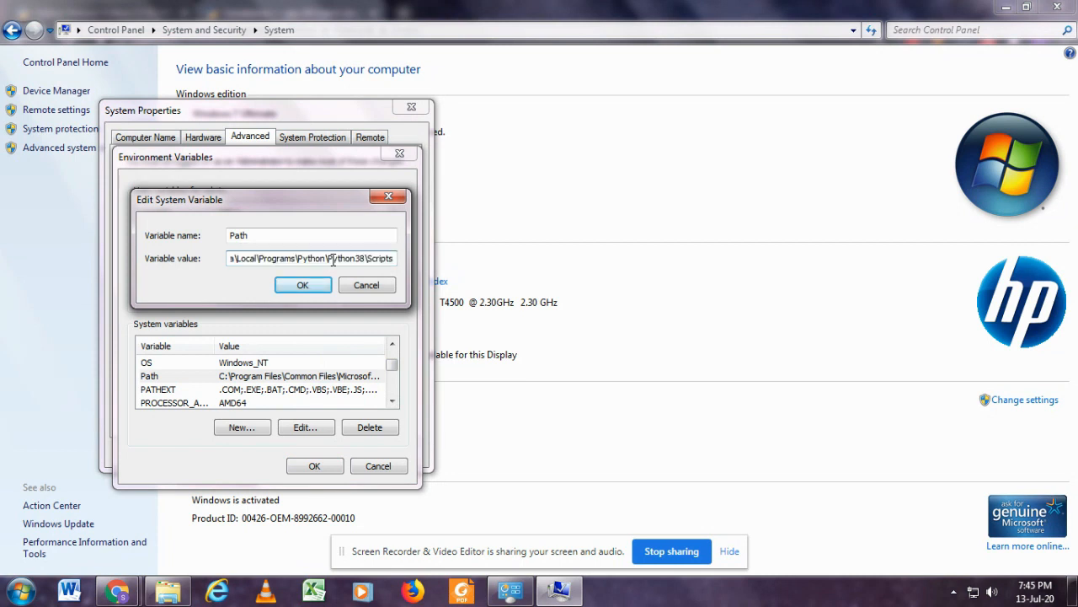
key(Left)
key(Left)
key(Left)
key(Left)
key(Left)
key(Left)
key(Left)
key(Left)
key(Left)
key(Left)
key(Left)
key(Left)
key(Left)
key(Left)
key(Left)
key(Left)
key(Left)
key(Left)
key(Left)
key(Left)
key(Left)
key(Left)
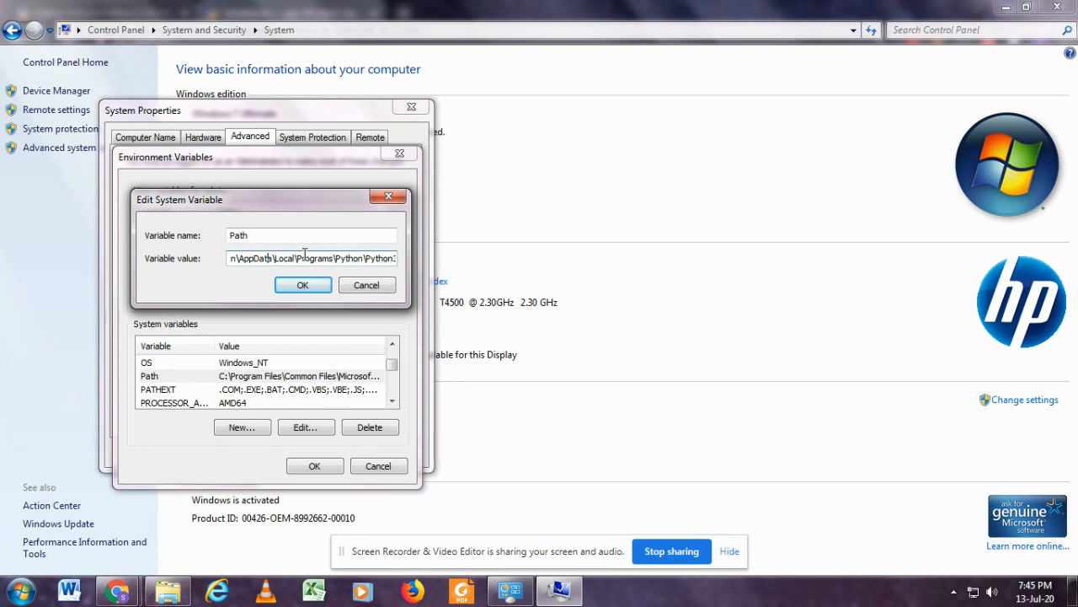
key(Left)
key(Left)
key(Left)
key(Left)
key(Left)
key(Left)
key(Left)
key(Left)
key(Left)
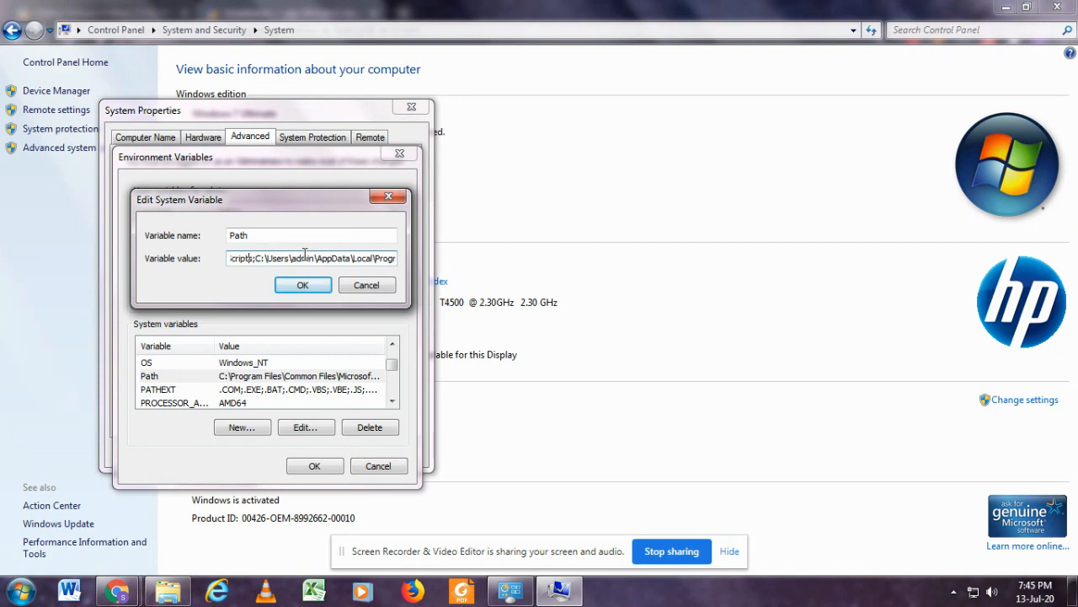
key(Left)
key(Left)
key(Left)
key(Left)
key(Left)
key(Left)
key(Left)
key(Left)
key(Left)
key(Left)
key(Left)
key(Left)
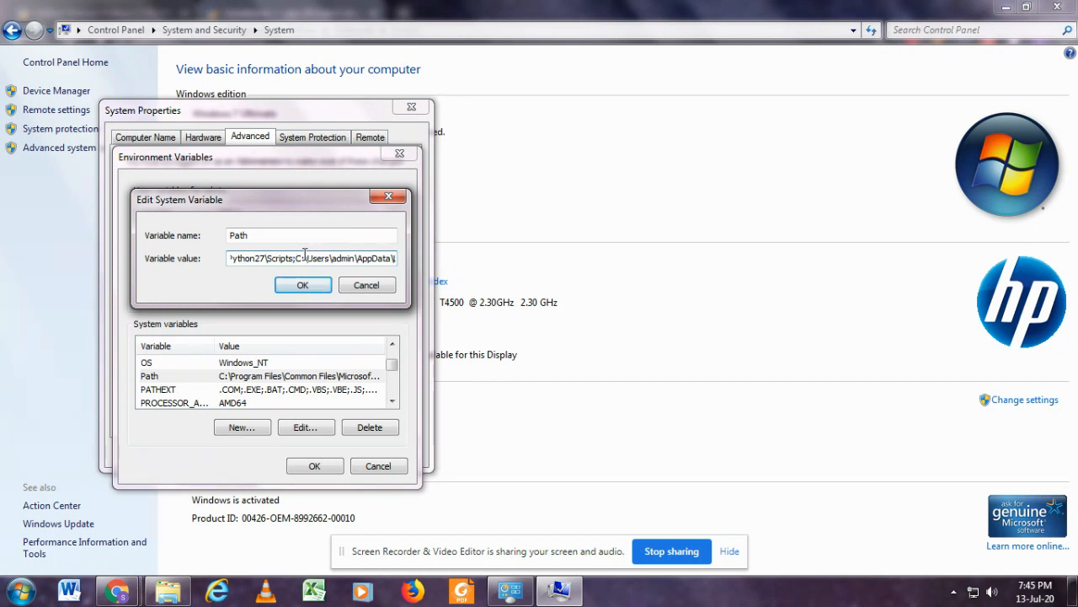
key(Right)
key(Right)
key(Right)
key(Right)
key(Right)
key(Right)
key(Right)
key(Right)
key(Right)
key(Right)
key(Right)
key(Right)
key(Right)
key(Right)
key(Right)
key(Right)
key(Right)
key(Right)
key(Right)
key(Right)
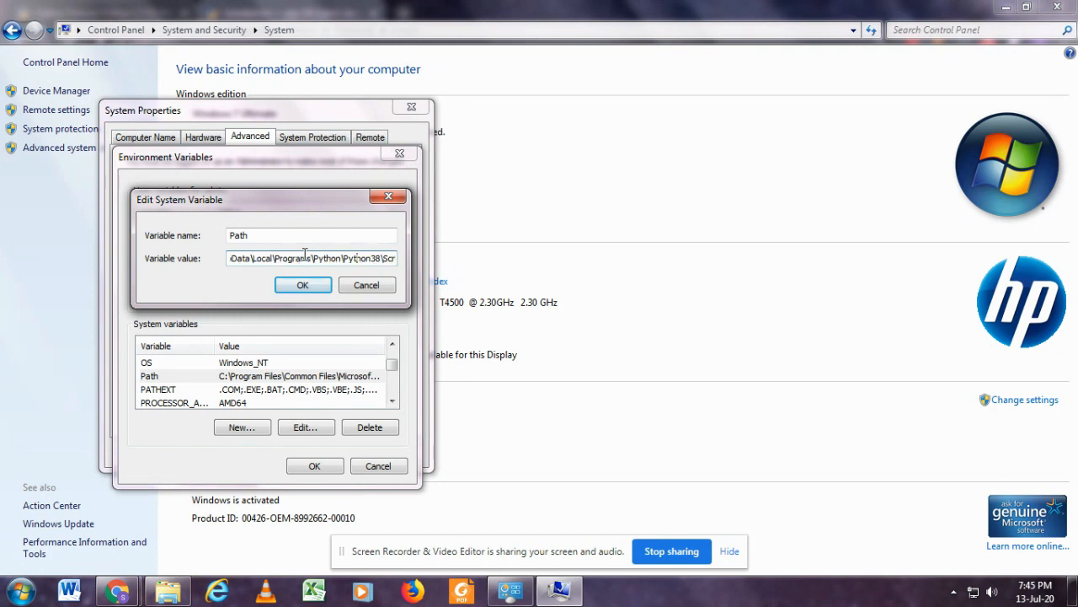
key(Right)
key(Right)
key(Right)
key(Right)
key(Right)
key(Right)
key(Right)
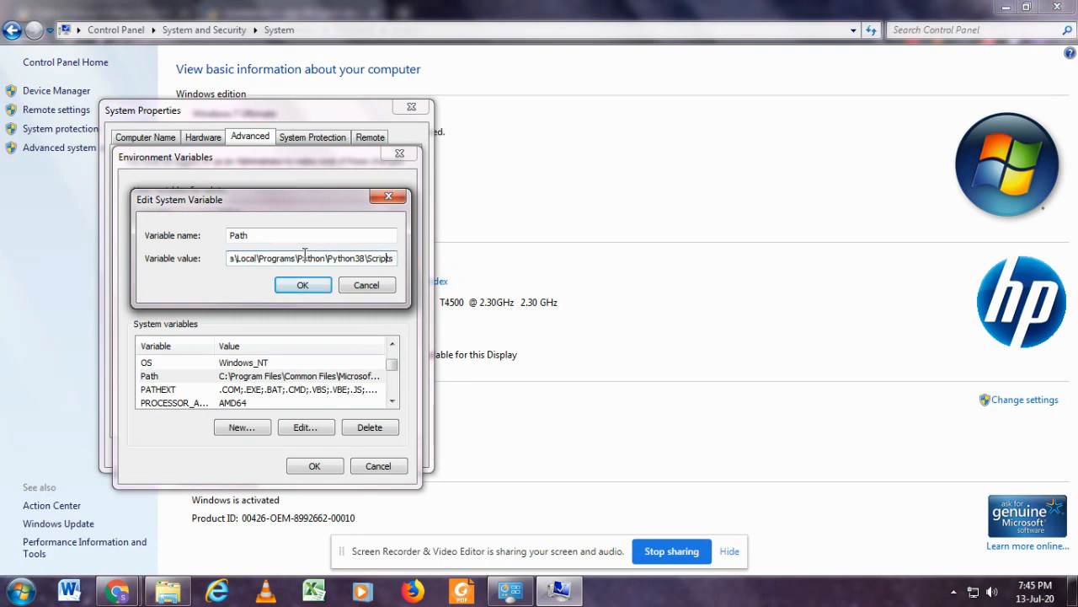
click(308, 284)
click(315, 464)
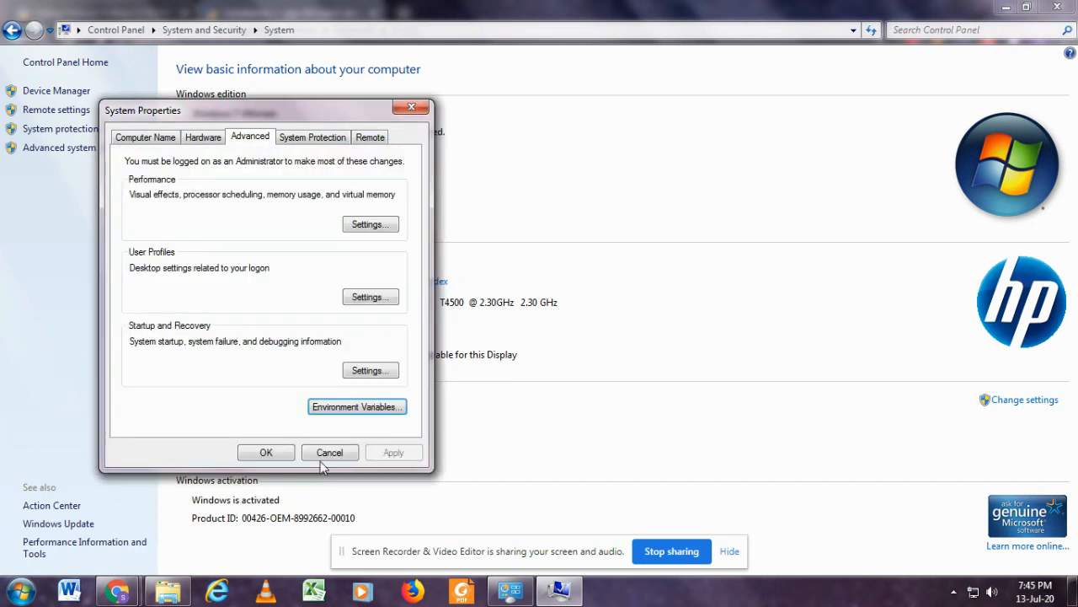
click(266, 453)
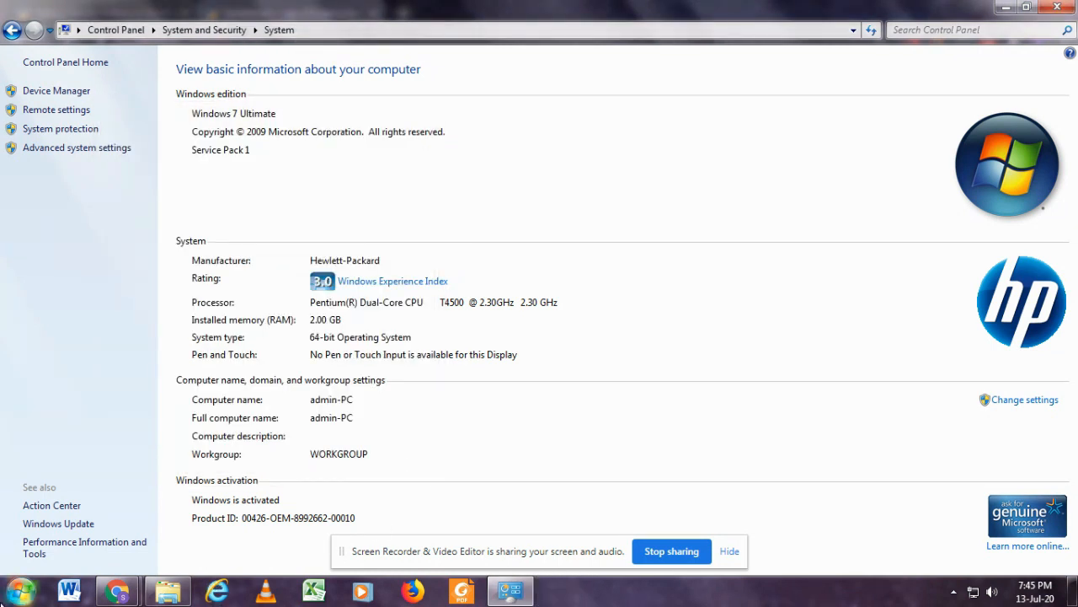
Run pip in a Command Prompt, look through its usage, command and option listing, and close the window.
click(20, 590)
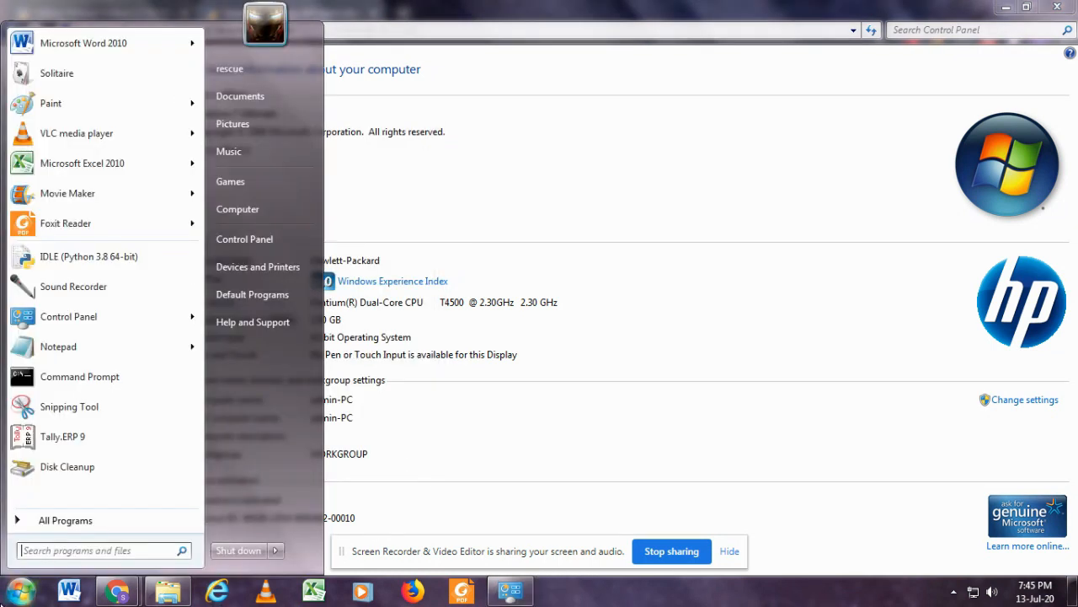
click(74, 387)
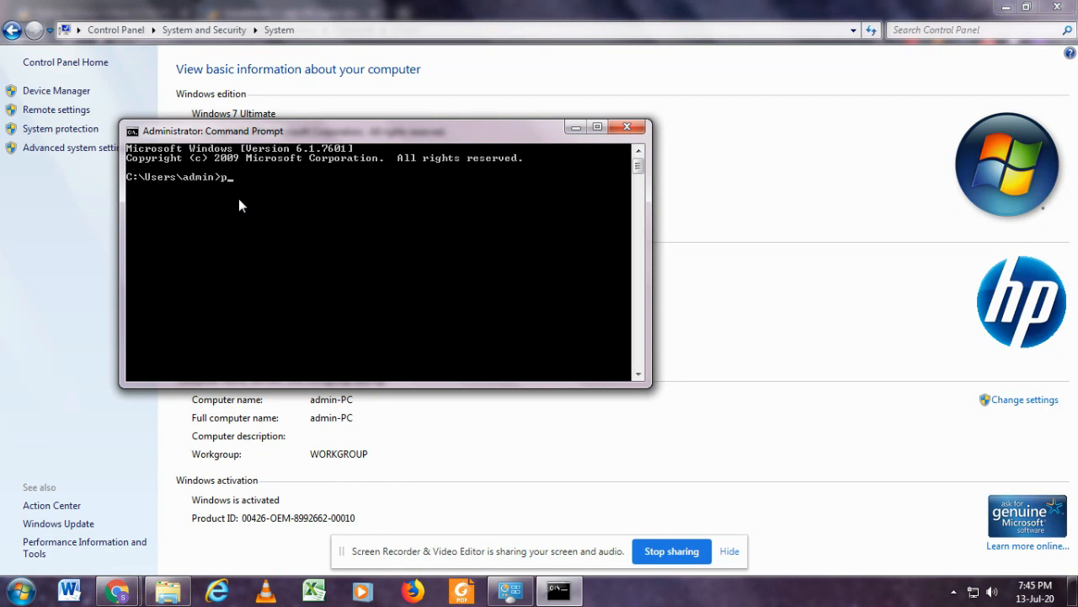
key(Return)
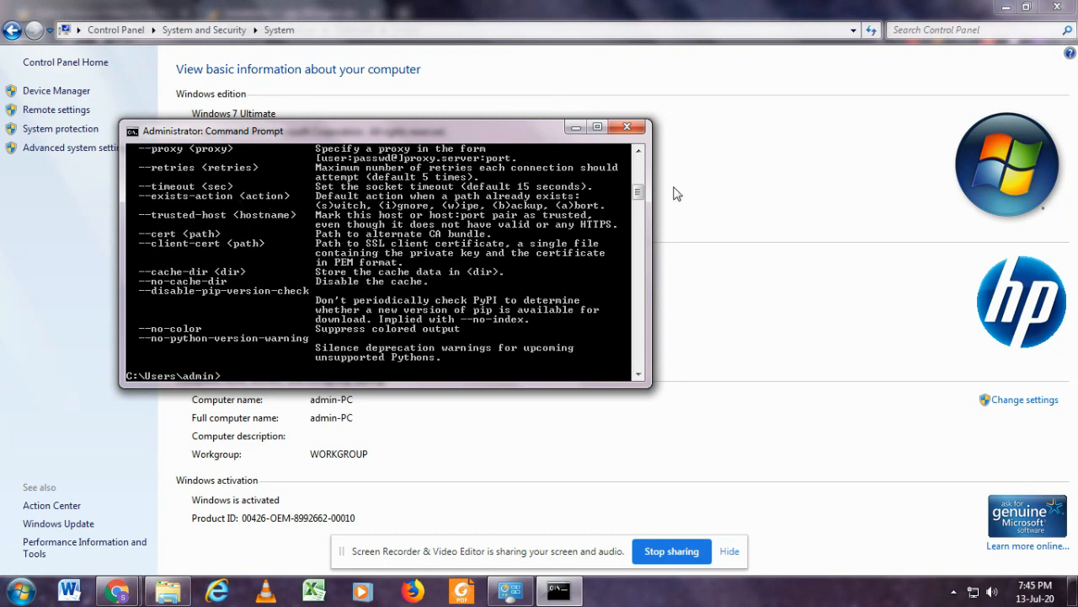
drag(639, 196, 637, 166)
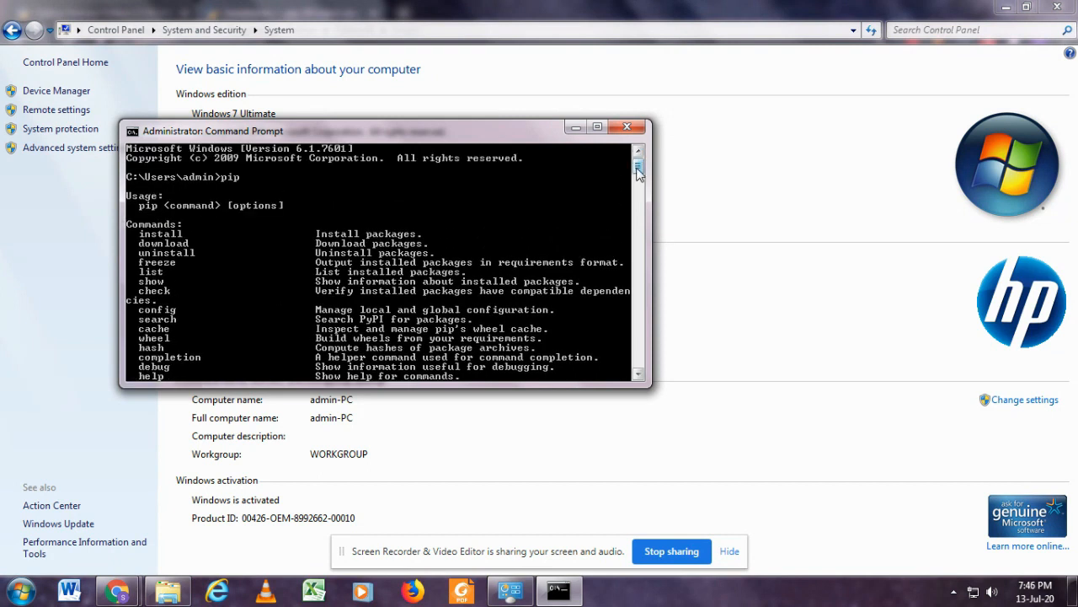
mouse_move(638, 171)
mouse_down()
mouse_move(637, 180)
mouse_move(639, 169)
mouse_up()
drag(638, 171, 638, 189)
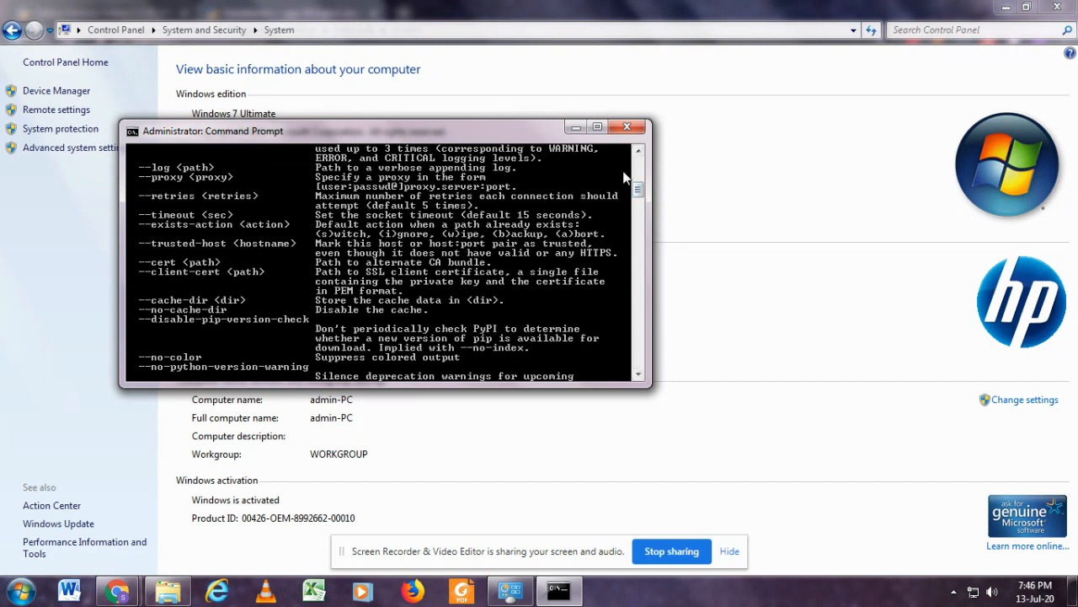
click(637, 132)
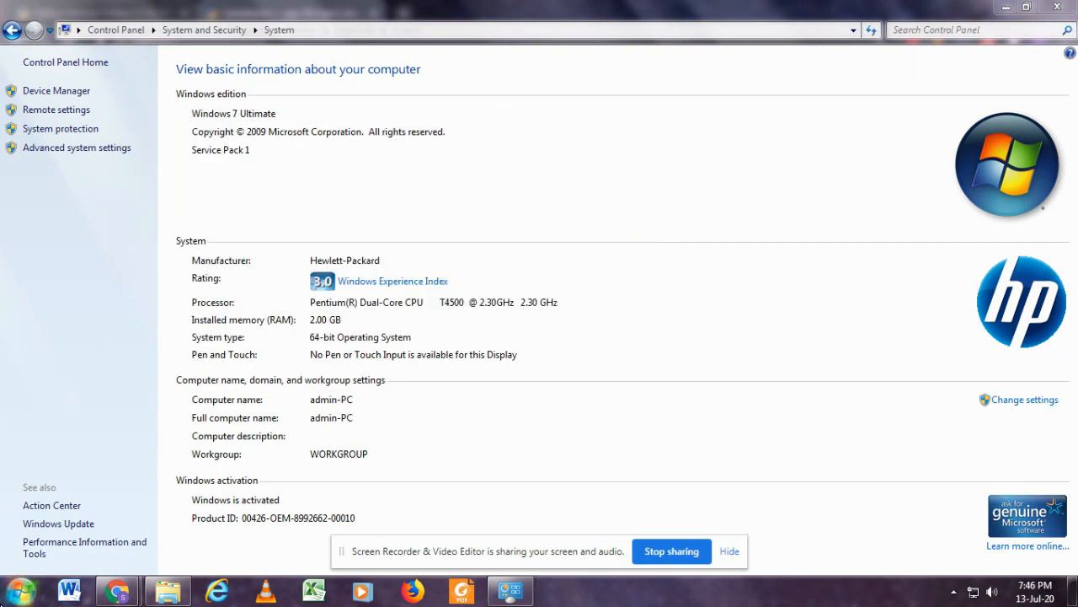
Open a new Command Prompt and run pip install wikipedia.
click(21, 590)
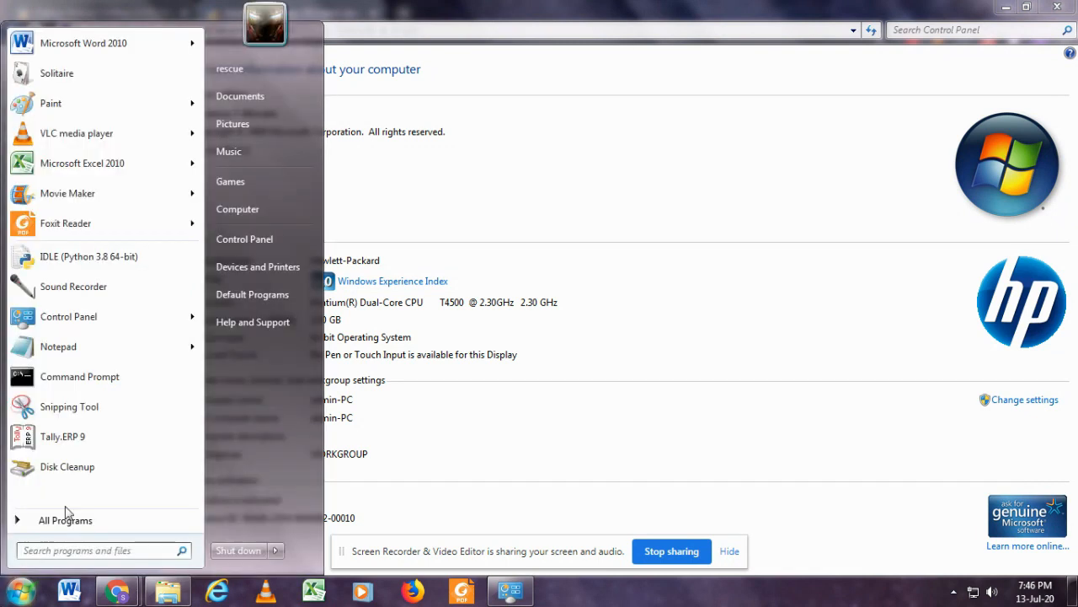
click(105, 379)
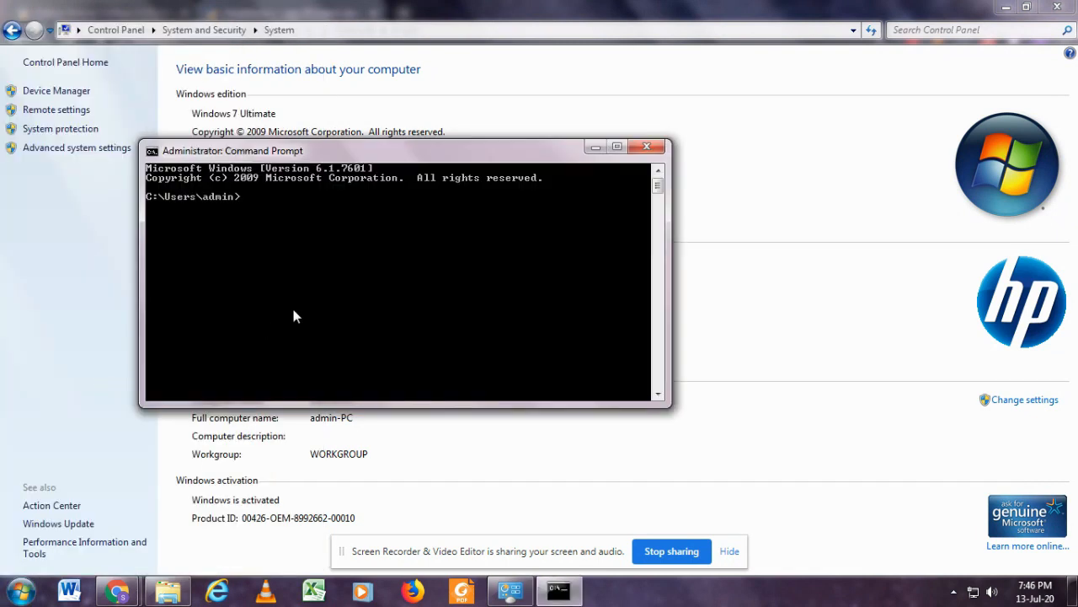
text(pip install wikipedia)
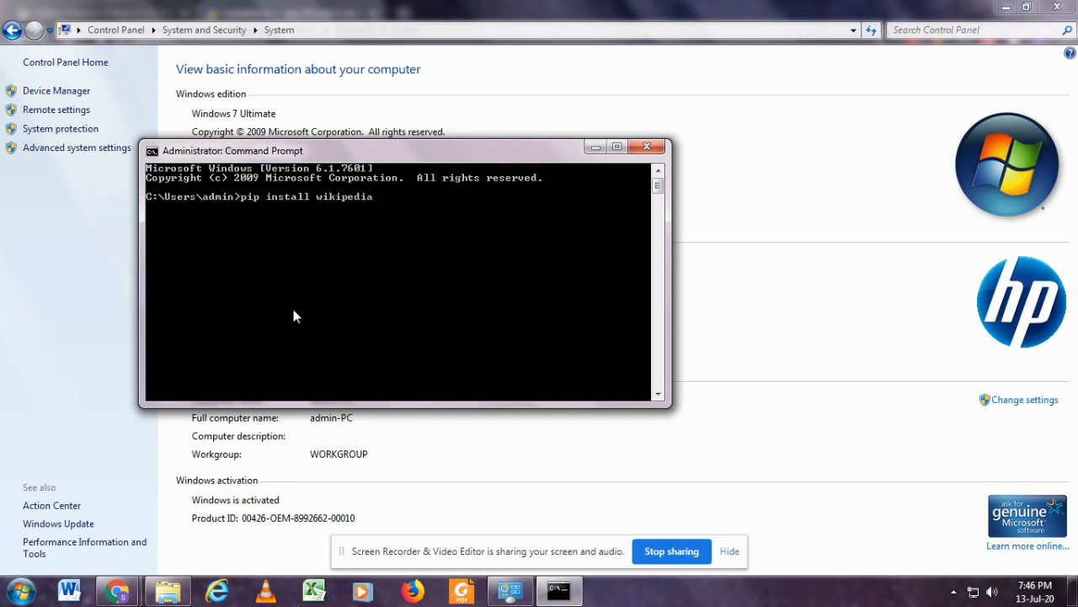
key(Return)
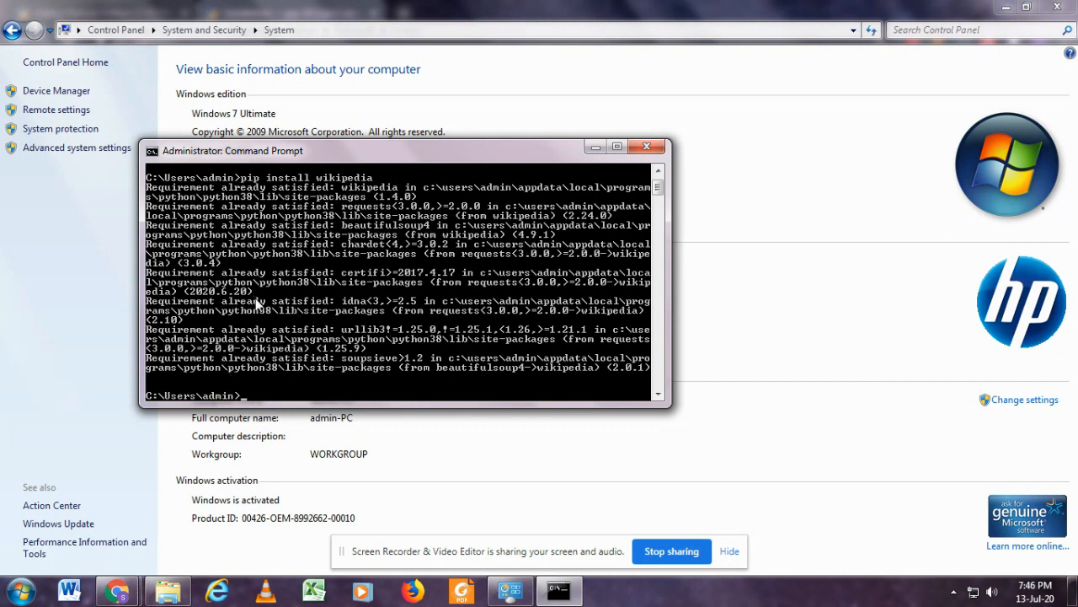
Open the IDLE shell of Python 3.8 from the installed programs and run import wikipedia to test the package.
click(21, 590)
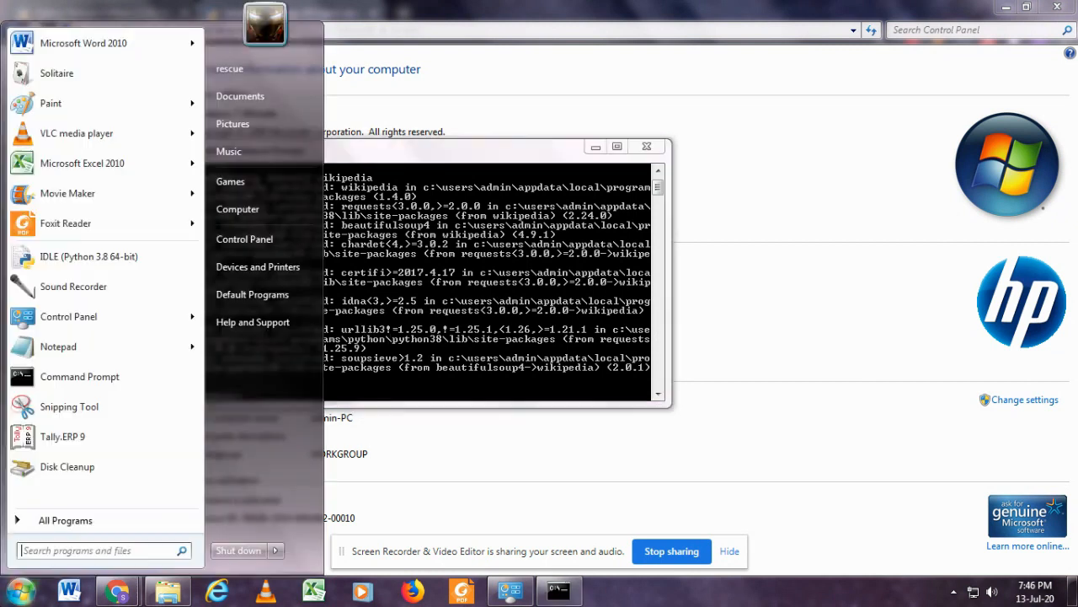
click(60, 518)
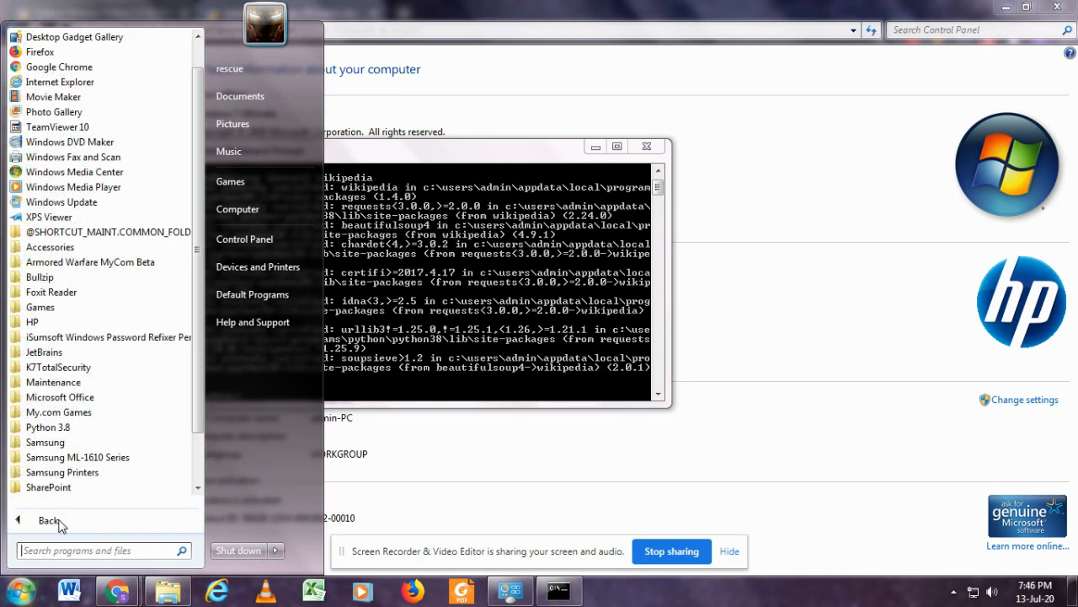
click(107, 431)
click(109, 443)
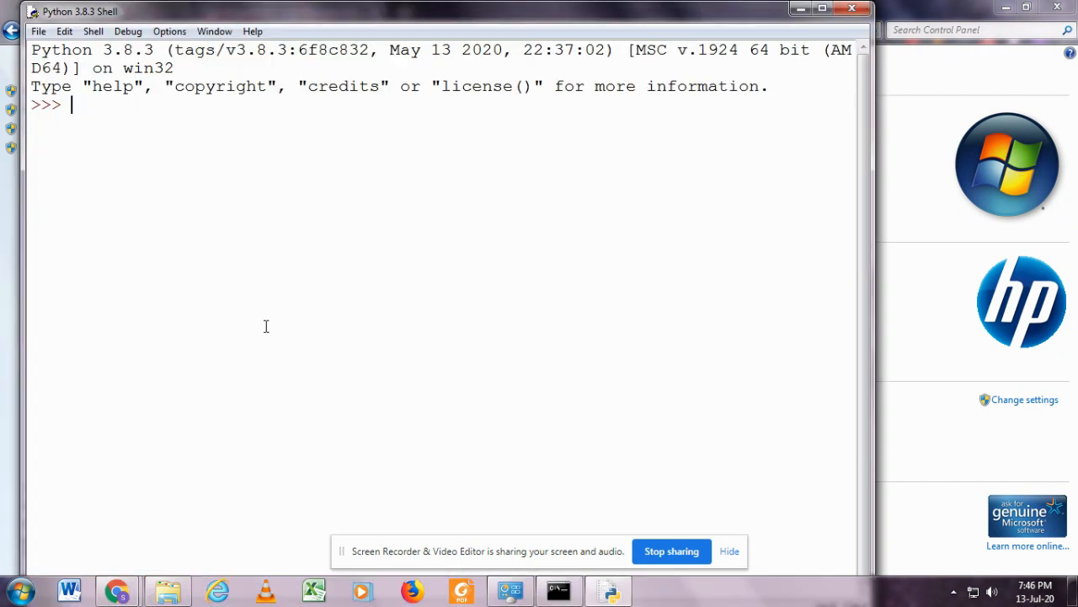
text(impo)
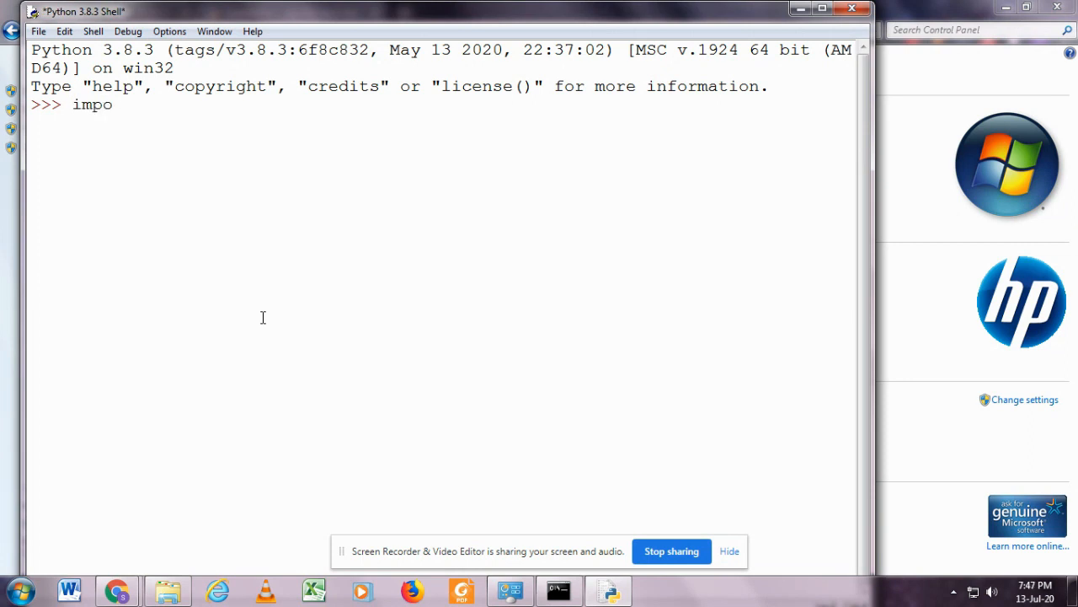
text(rt wikipedia)
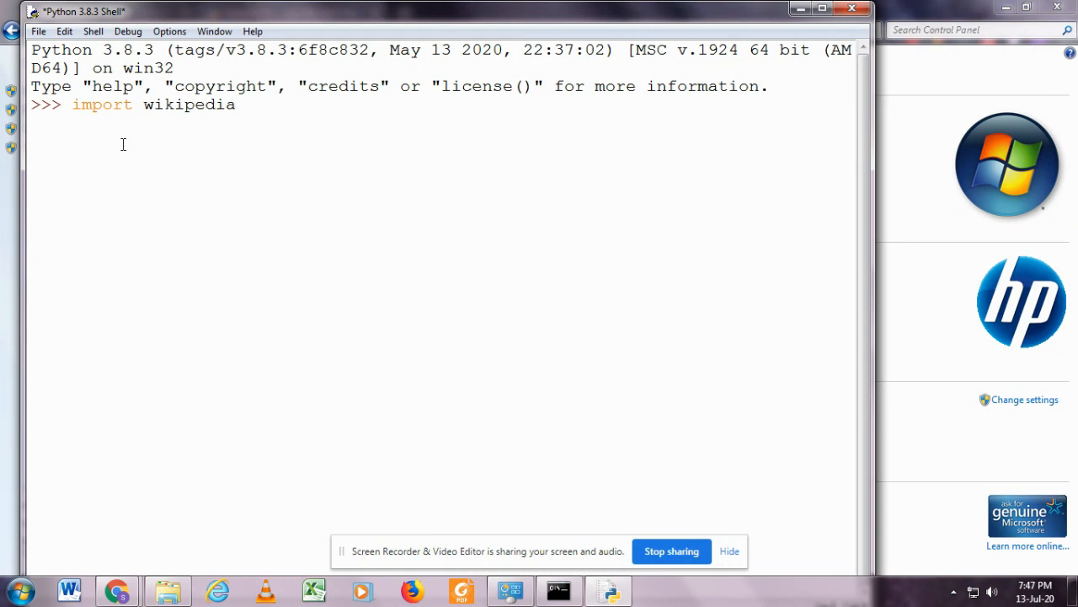
key(Return)
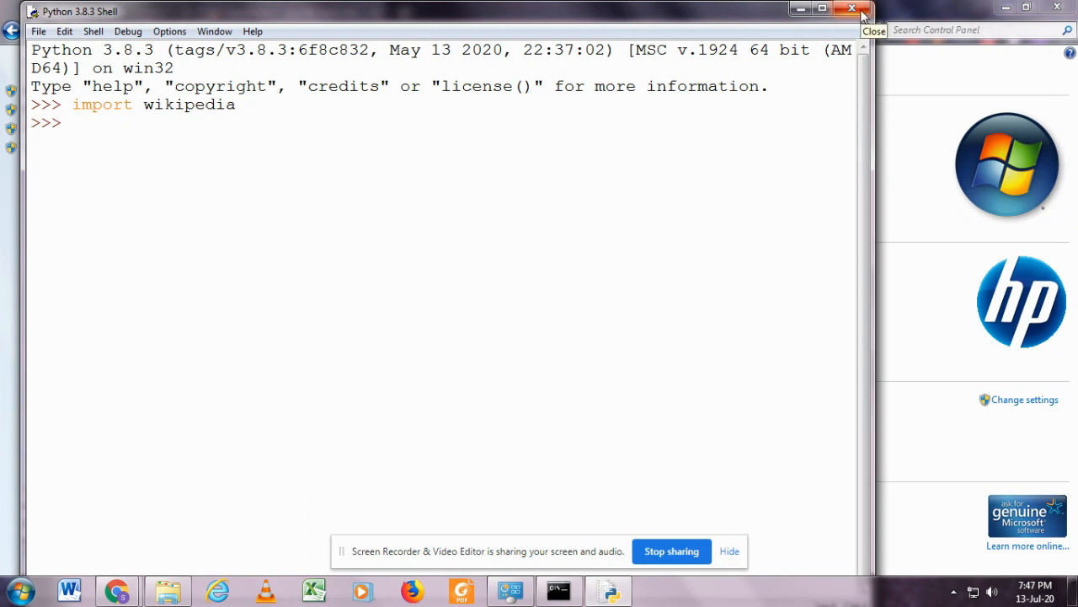
Close the Python shell and the Command Prompt, and switch to the pip installation page in Chrome.
click(861, 11)
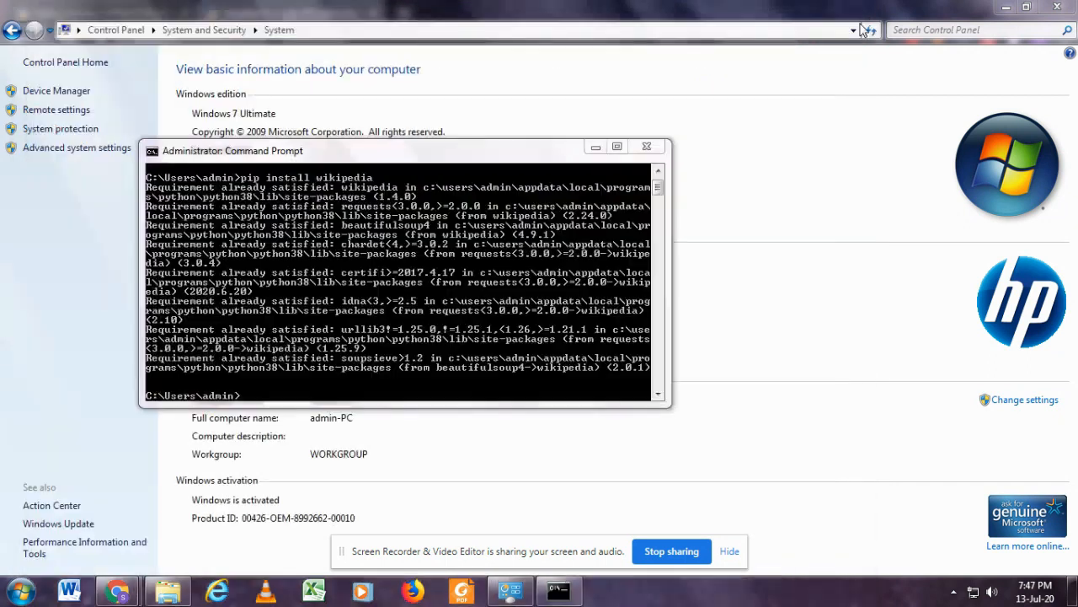
click(646, 149)
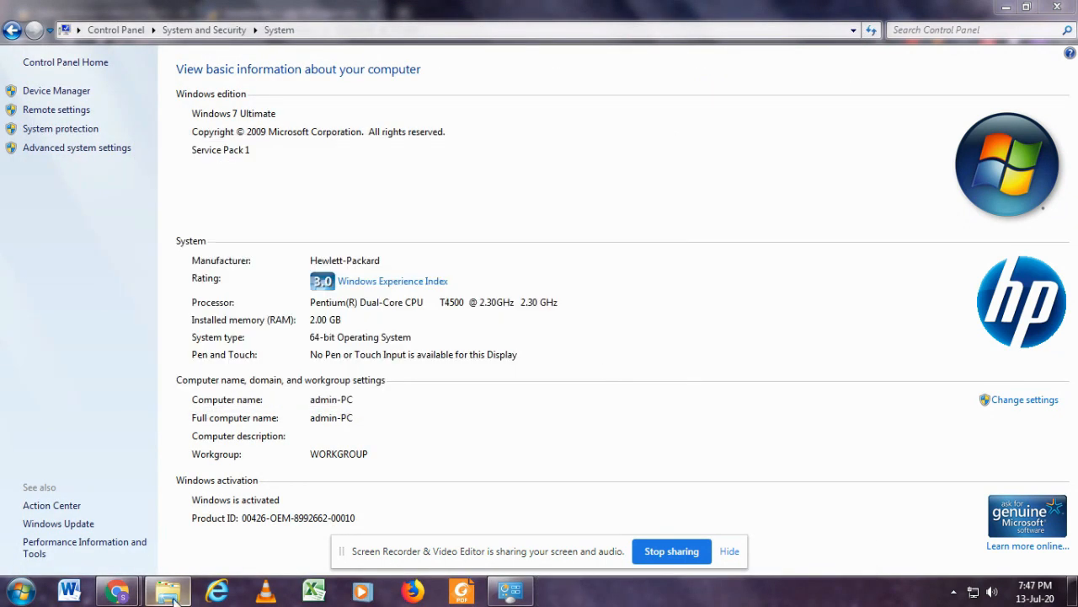
mouse_move(156, 599)
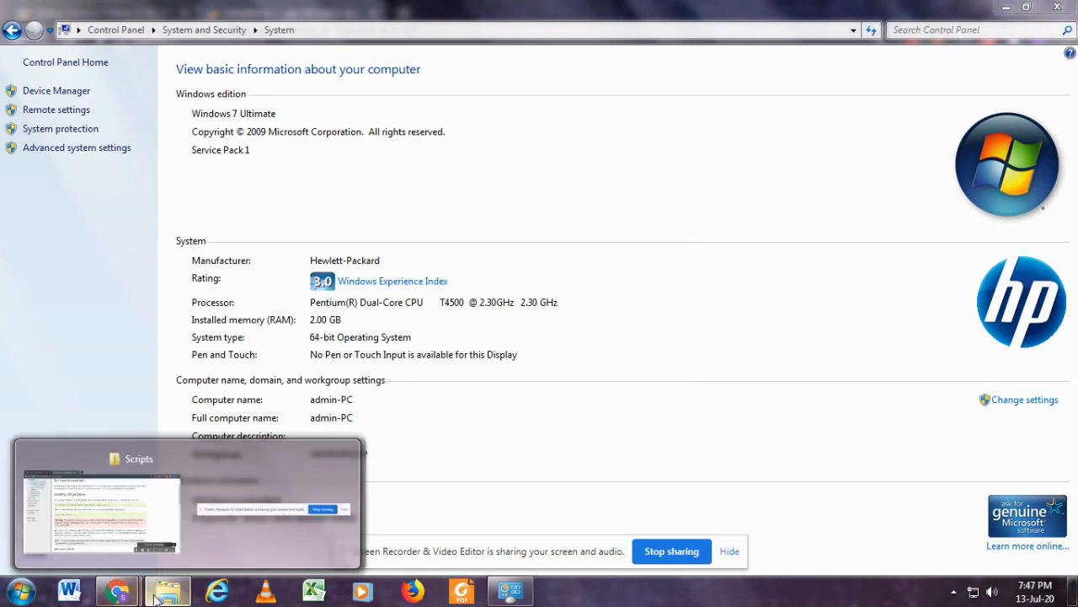
mouse_move(124, 595)
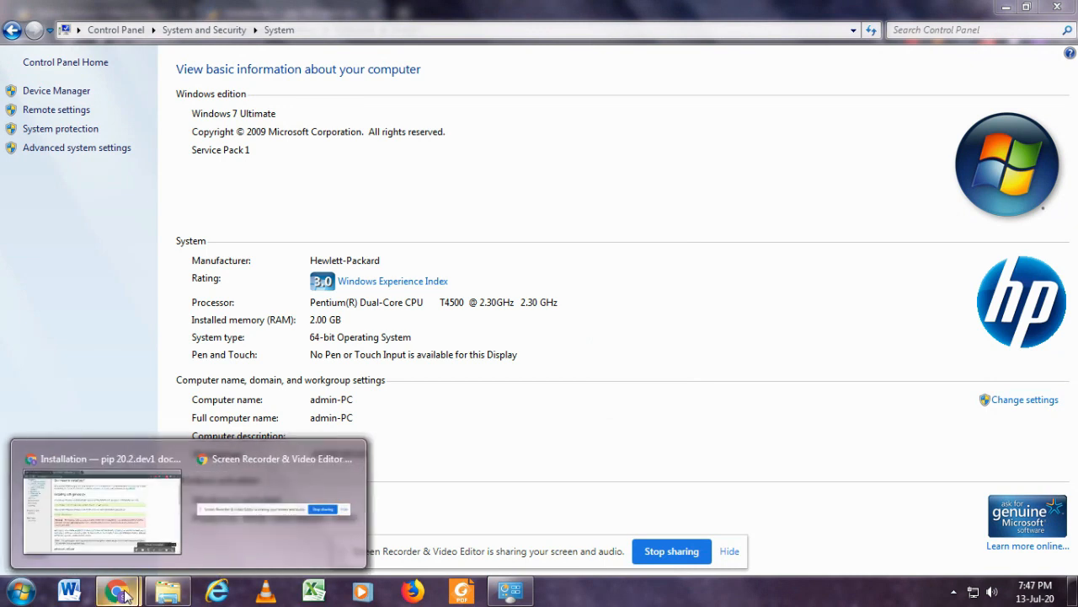
click(101, 506)
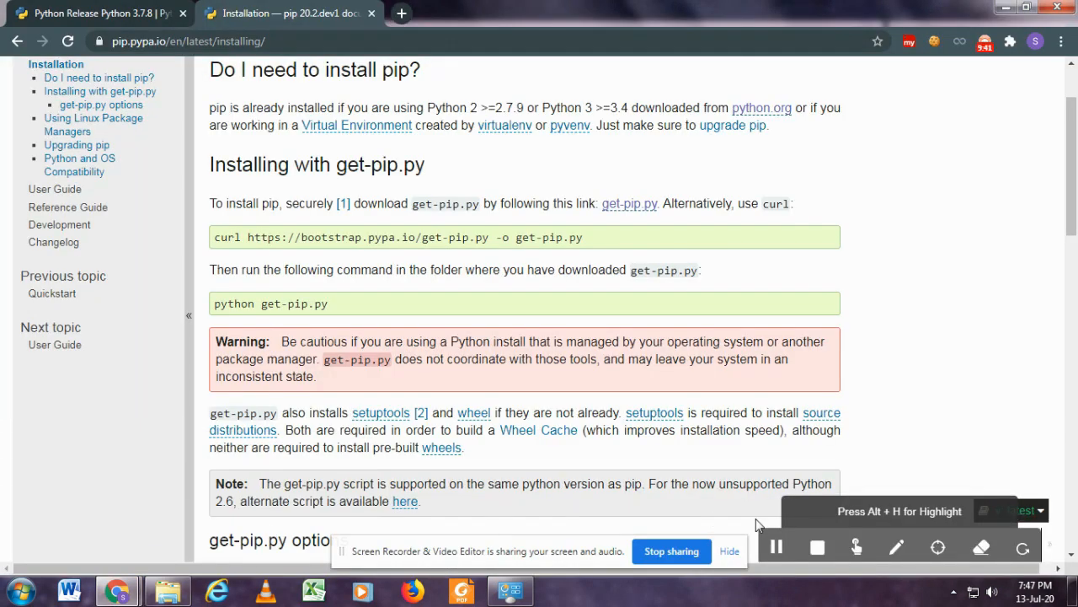